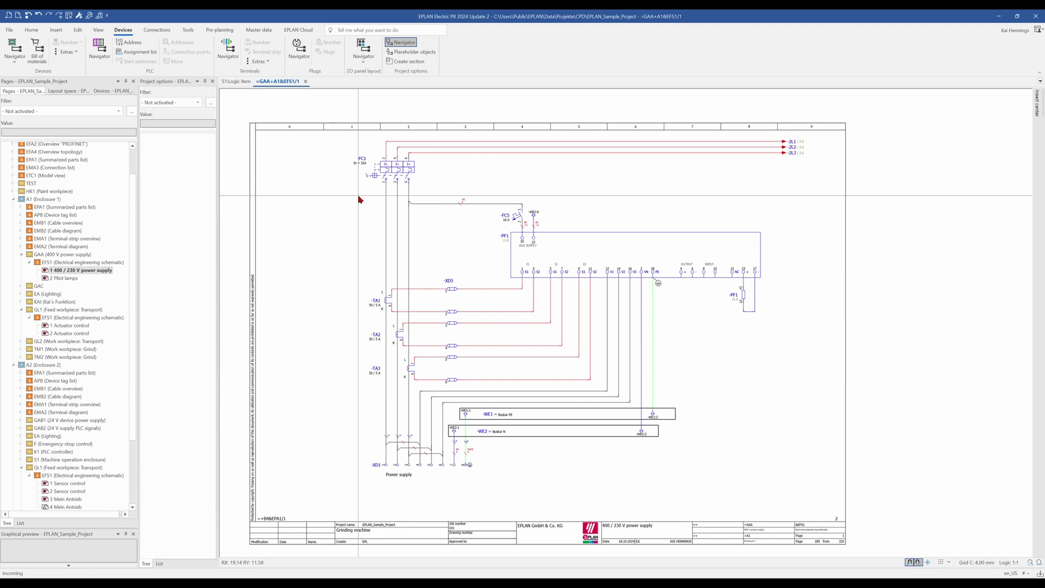
Make the window-selected measurement circuit a section: group 'Incomming', option 'Incomming Measurement', section 'Measuremnet Device'
left_click_drag(358, 195, 776, 406)
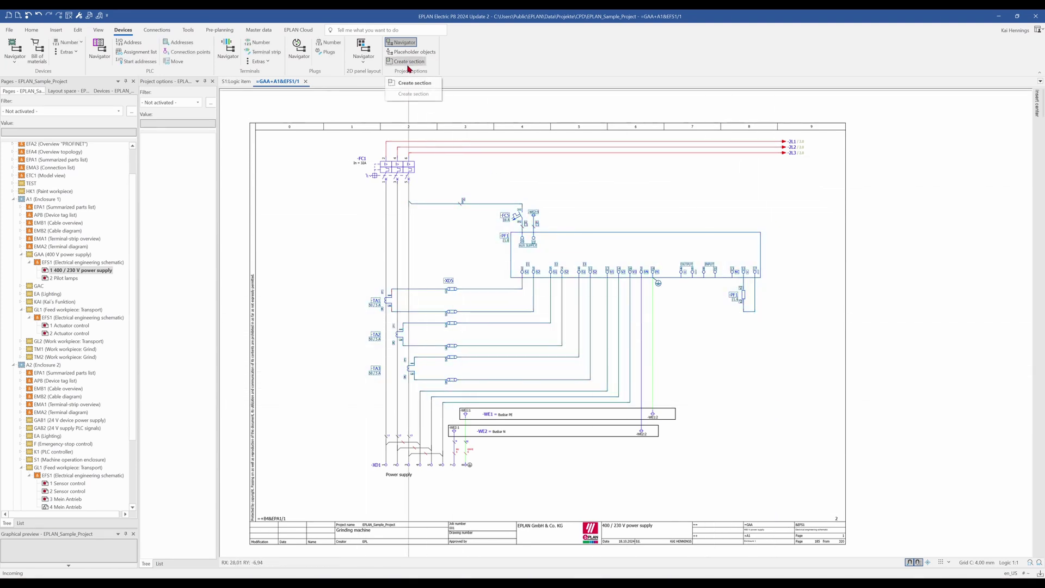
right_click(172, 148)
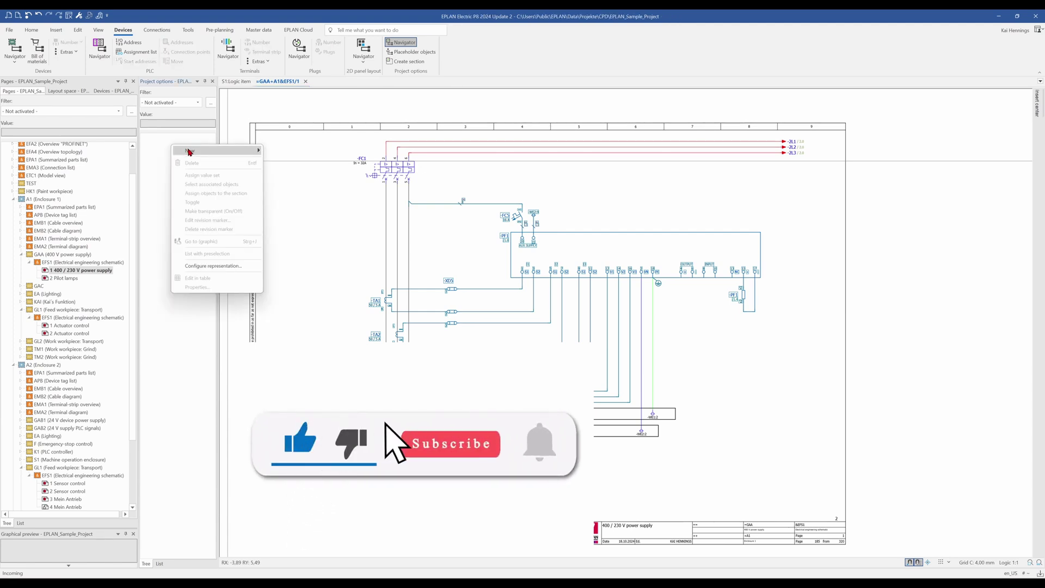
mouse_move(250, 151)
left_click(296, 171)
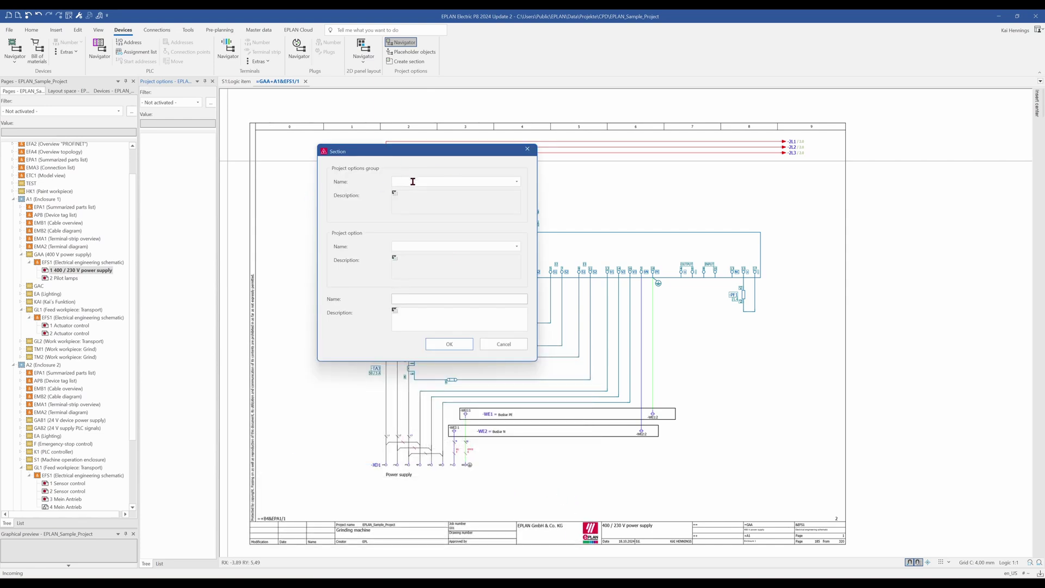
left_click(413, 181)
type("Incomming")
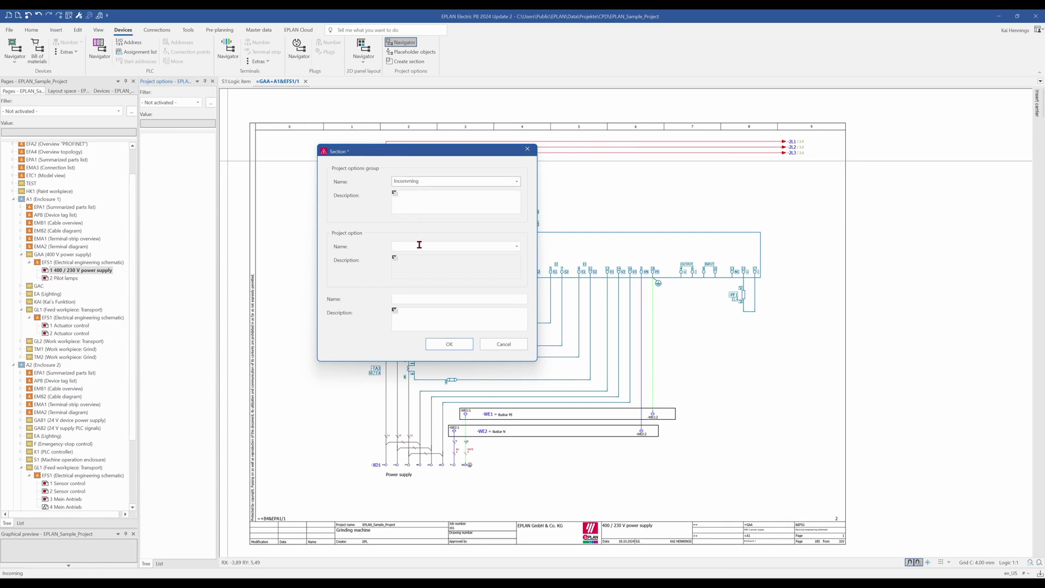
left_click(418, 247)
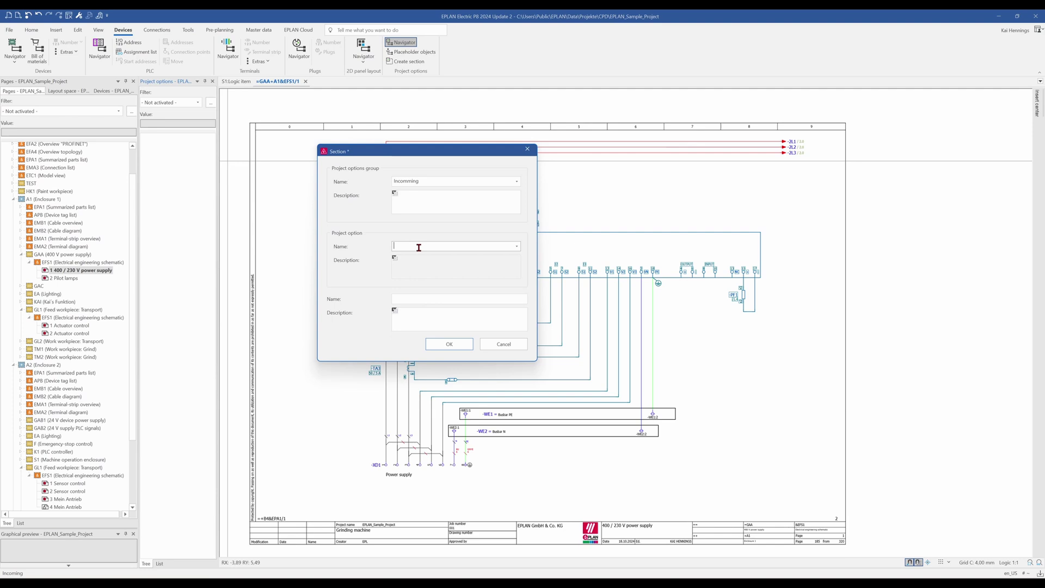
type("Incomming Mea")
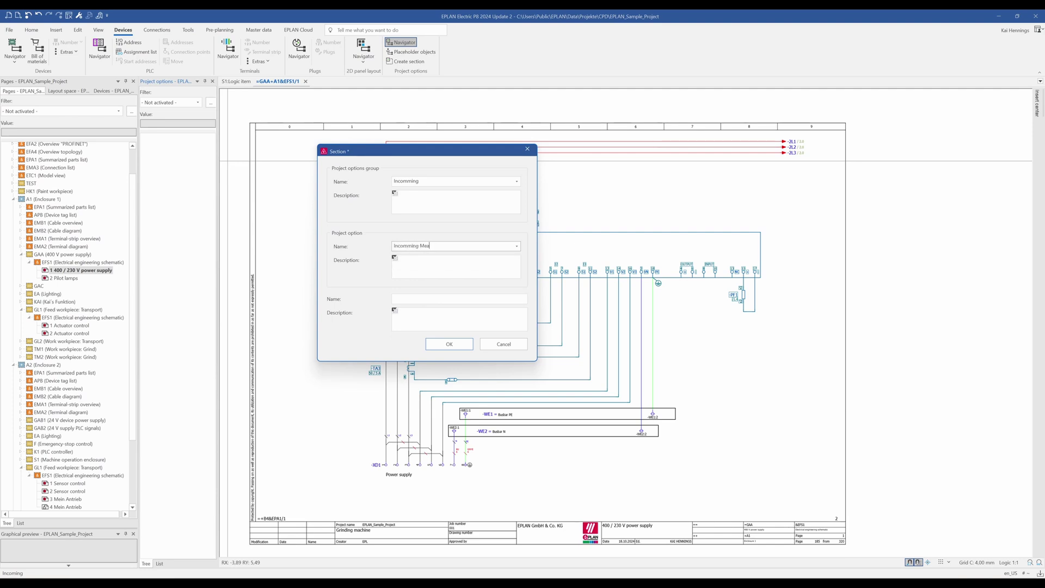
type("surement")
left_click(419, 301)
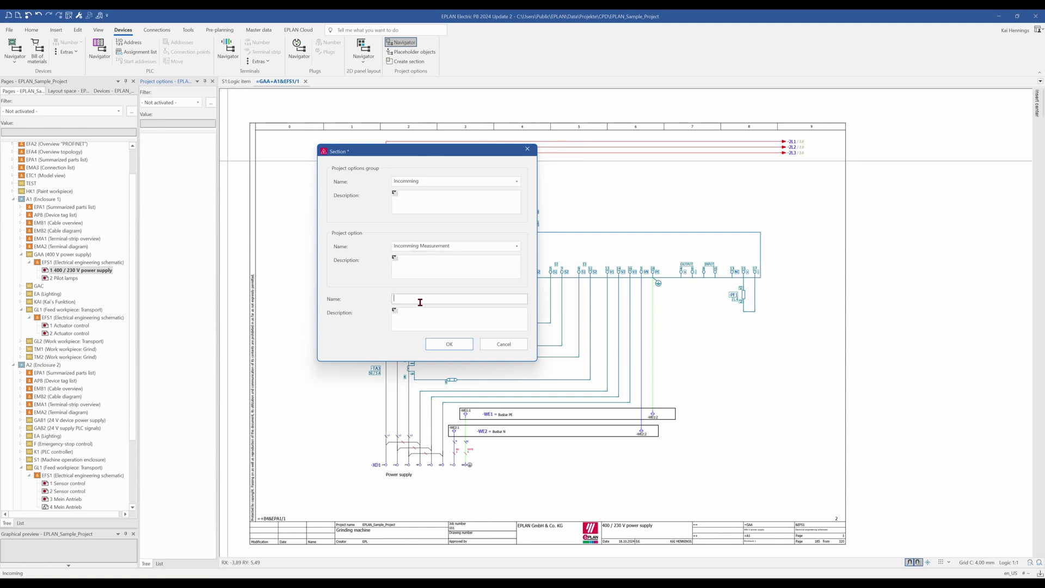
type("Measuremnet Device")
left_click(450, 344)
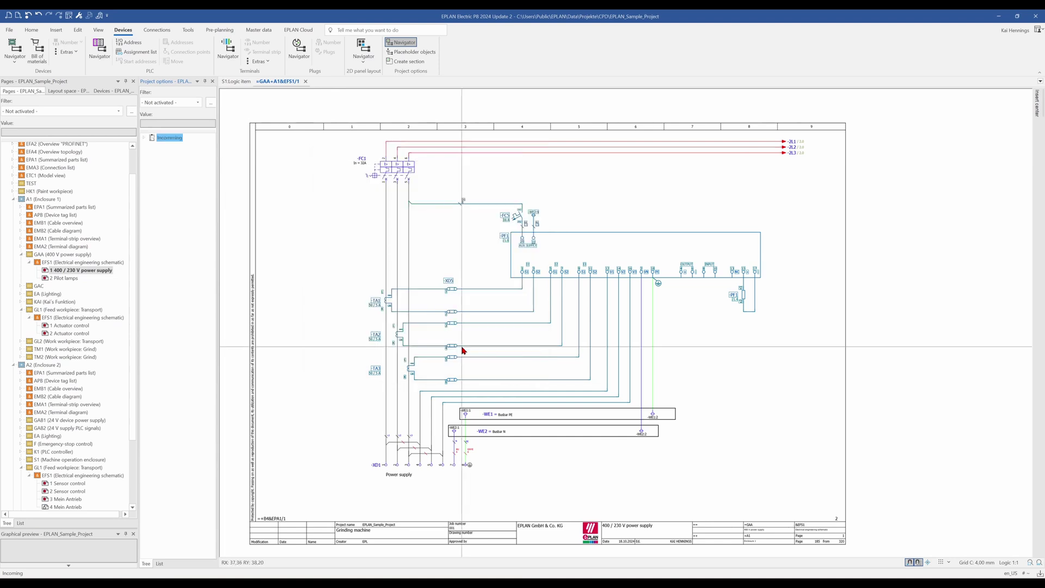
Expand Incomming and Incomming Measurement, then toggle Incomming Measurement off and back on
left_click(145, 138)
left_click(168, 146)
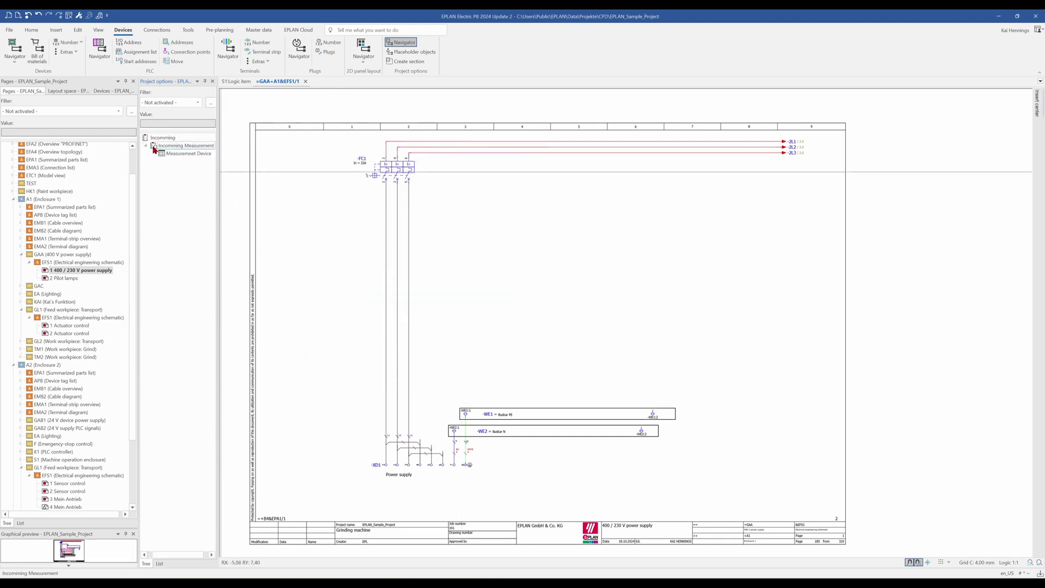
left_click(154, 146)
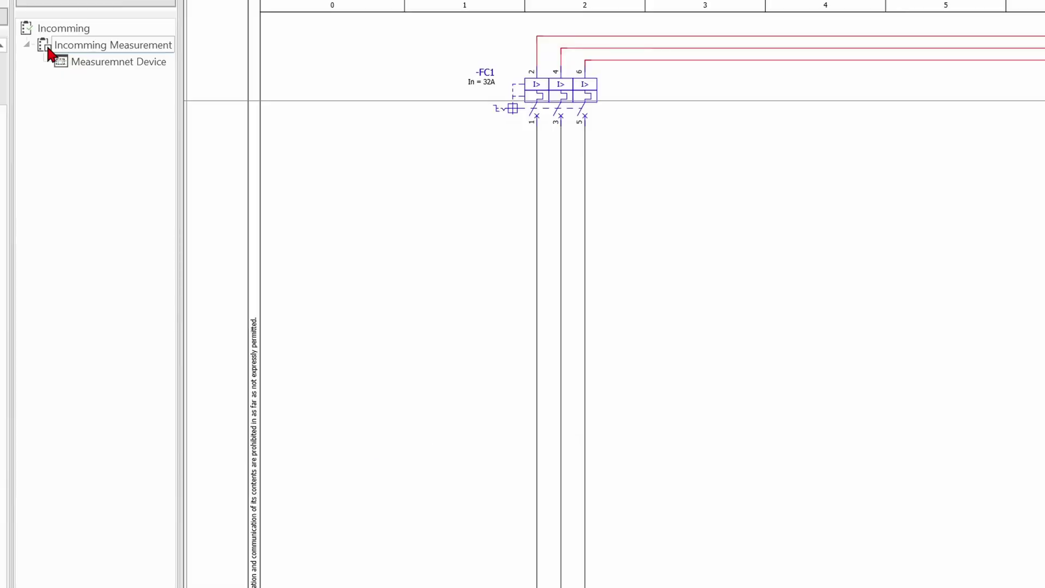
right_click(67, 46)
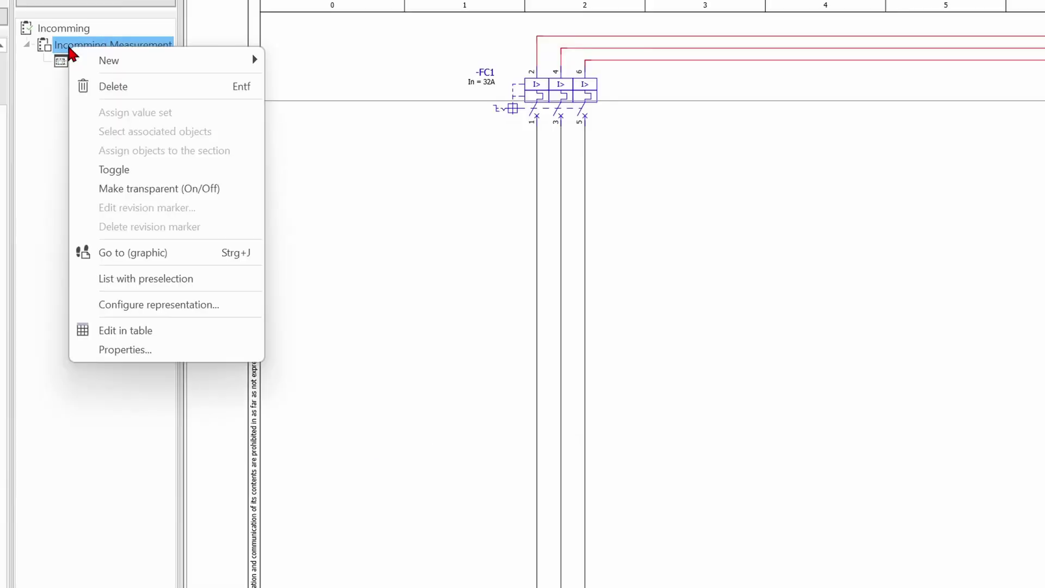
left_click(142, 169)
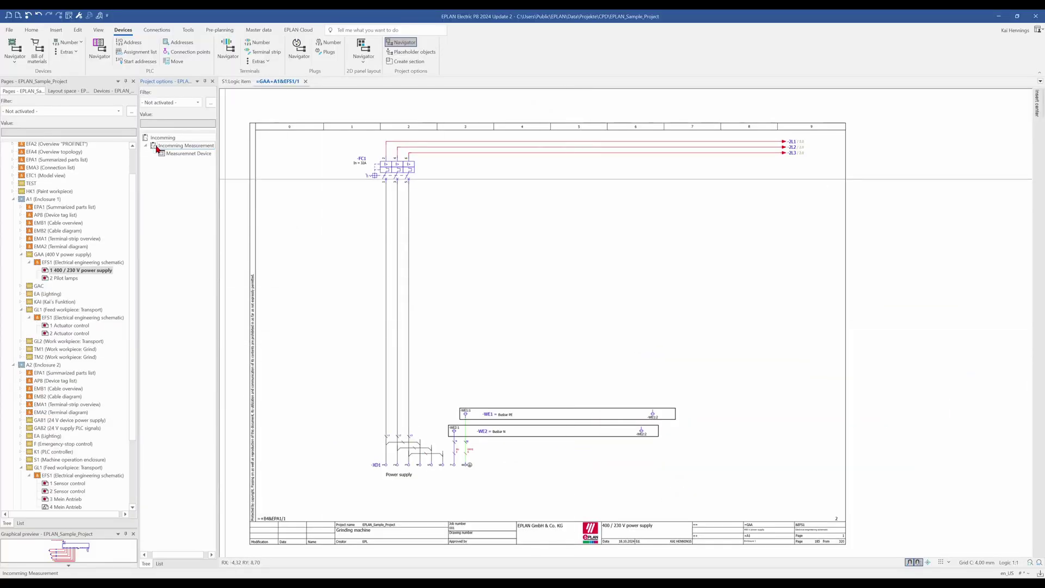
right_click(61, 45)
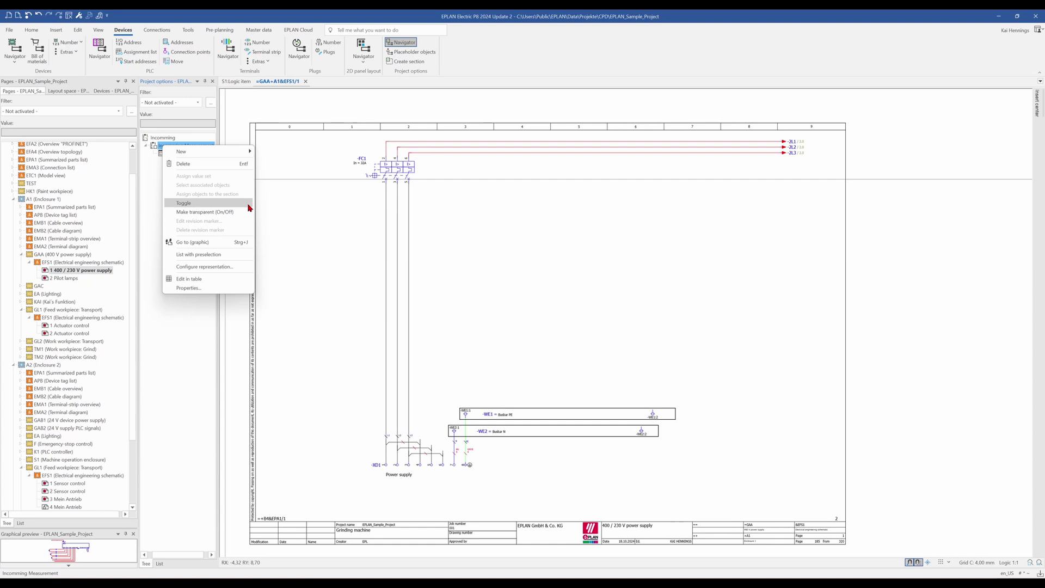
left_click(211, 203)
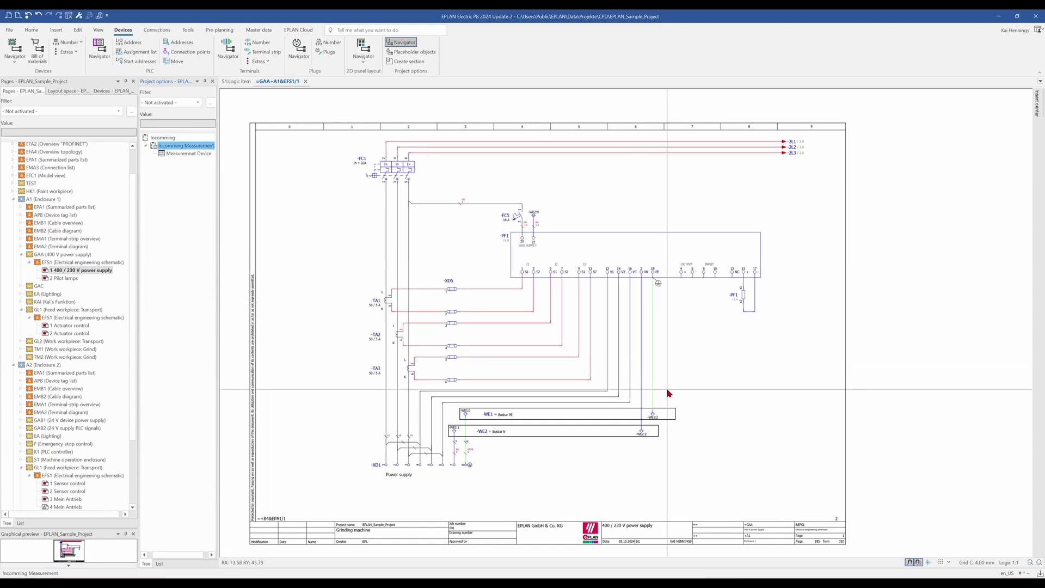
Assign connection points WE1:2 and WE2:2 to Measuremnet Device, keeping its existing objects
left_click(653, 416)
left_click(642, 433)
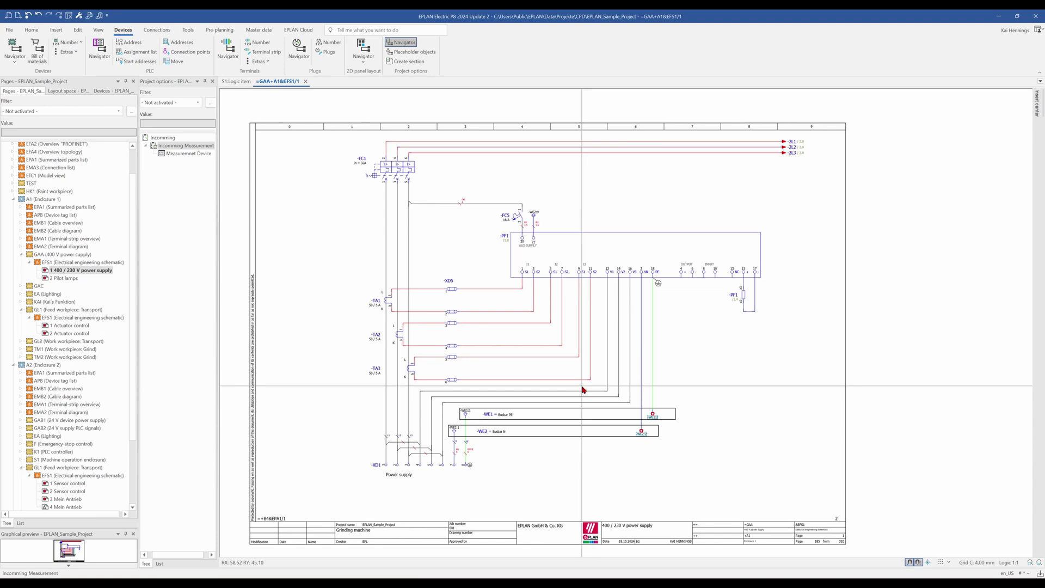
right_click(188, 154)
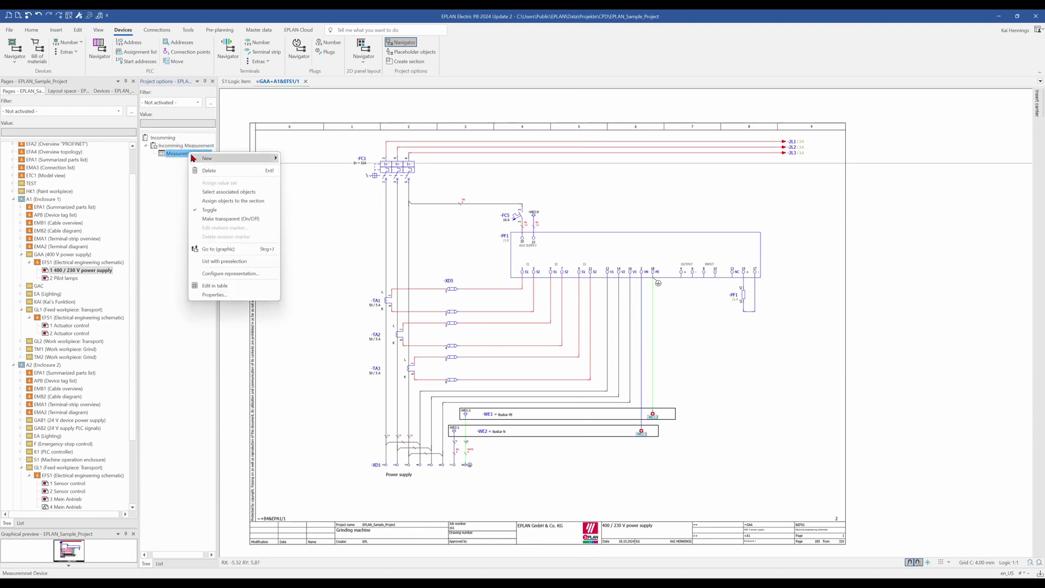
left_click(217, 201)
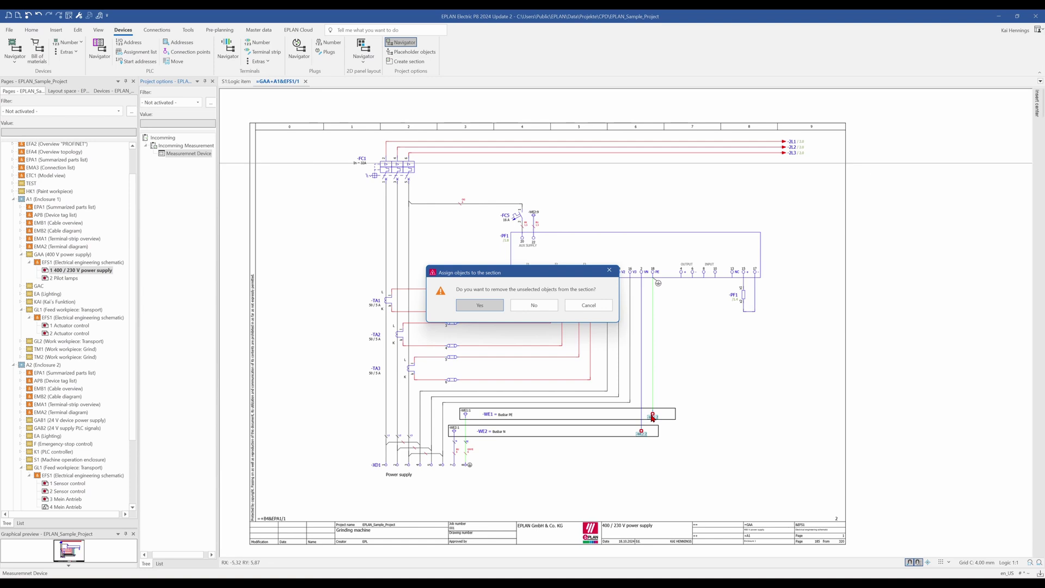
left_click(533, 309)
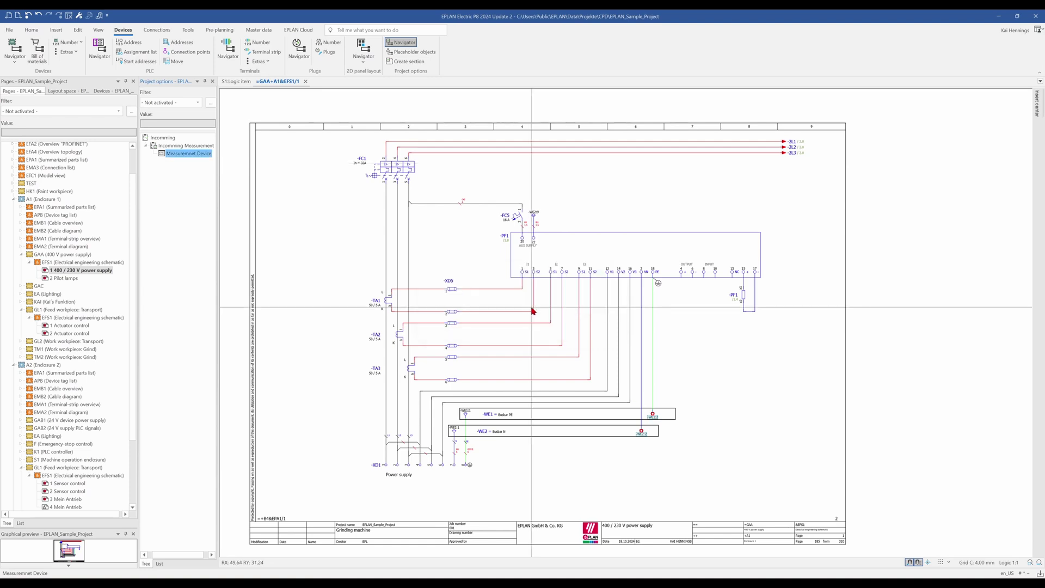
Toggle the Measuremnet Device section off and back on to check its objects
right_click(197, 155)
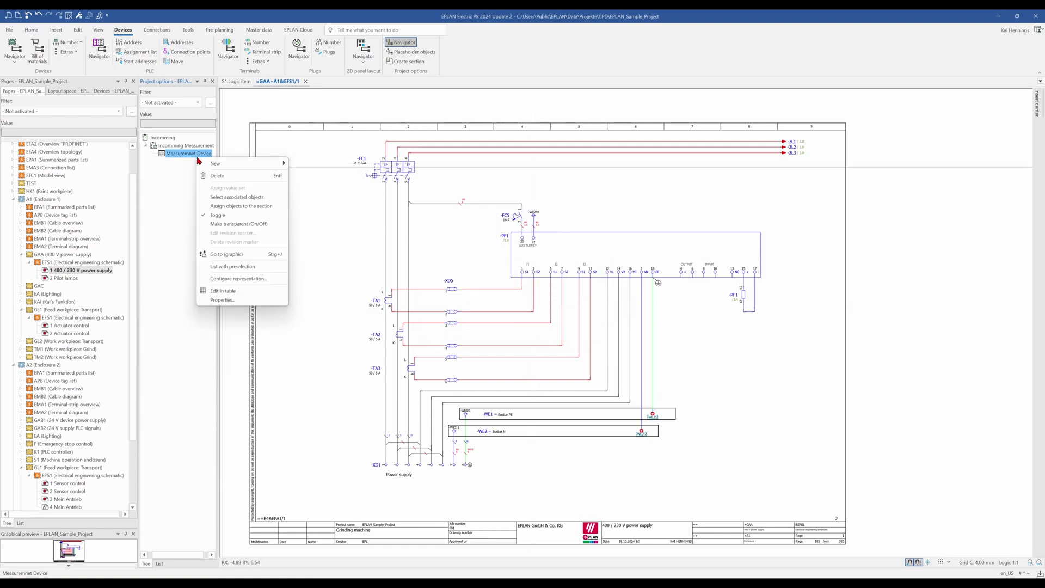
left_click(228, 216)
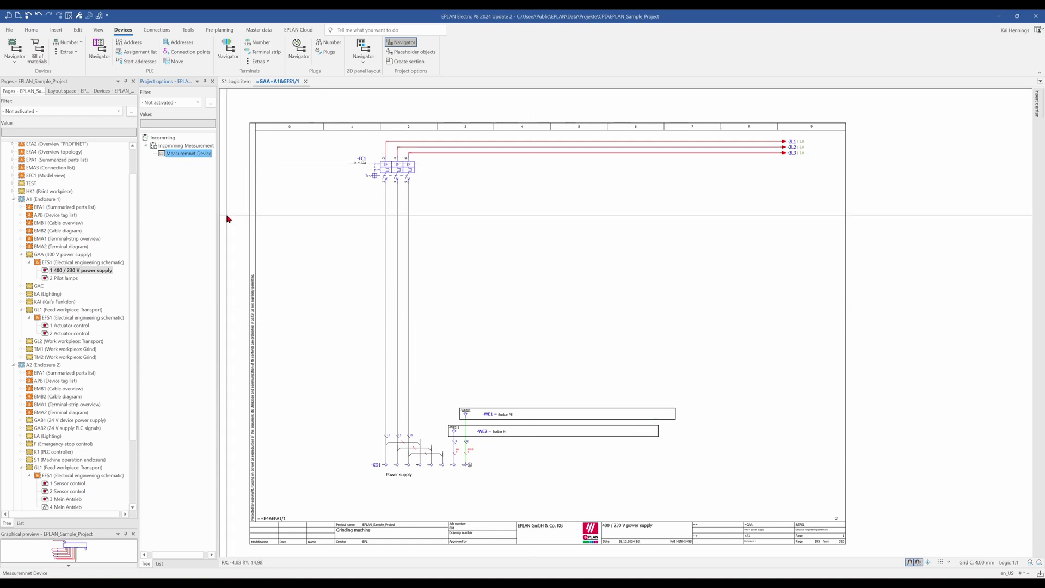
right_click(169, 154)
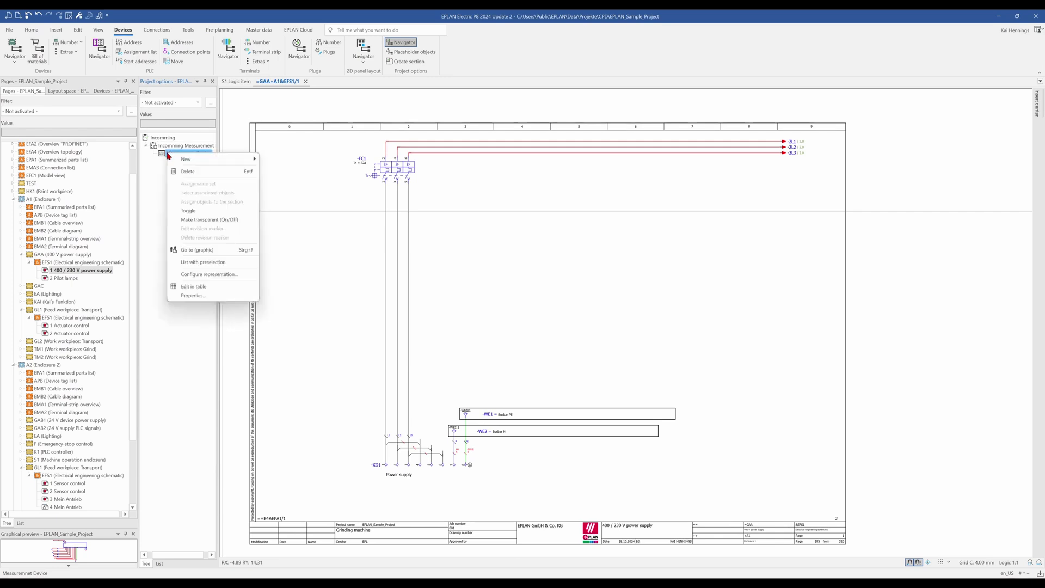
left_click(195, 211)
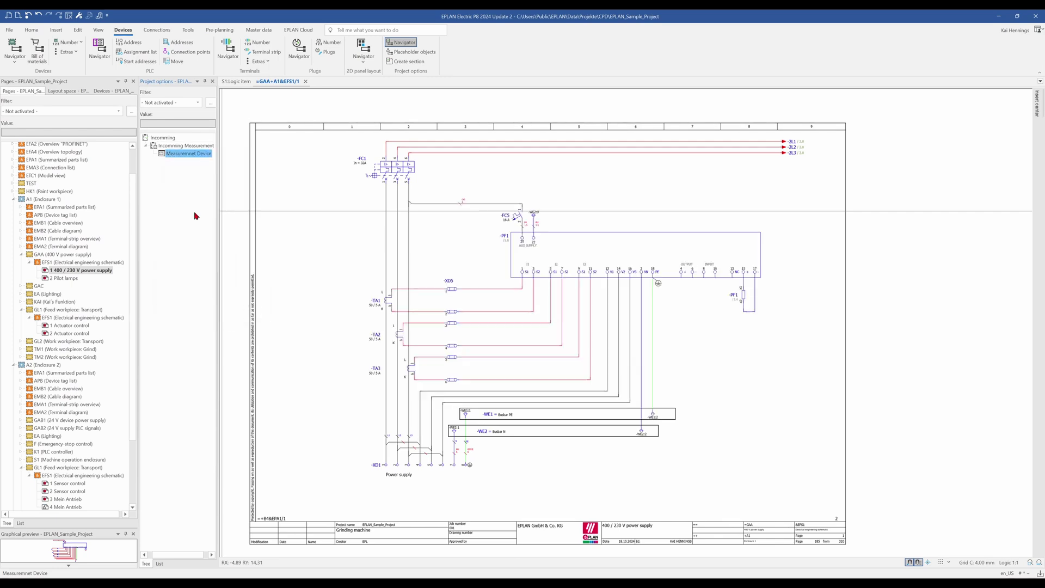
Create a 'Pilot Lamps' section under Incomming Measurement from the 2 Pilot lamps page
left_click(63, 278)
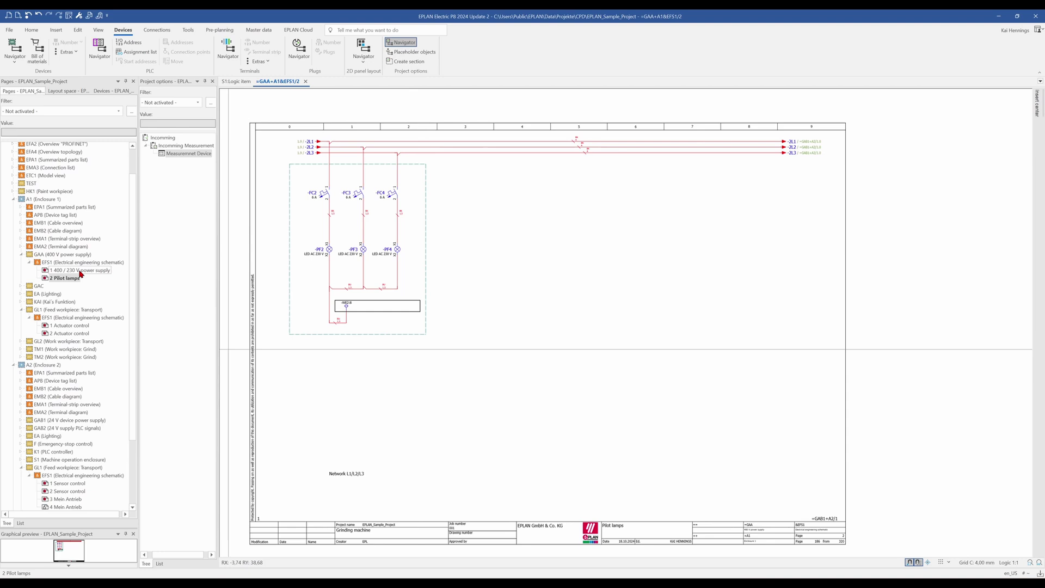
left_click(69, 279)
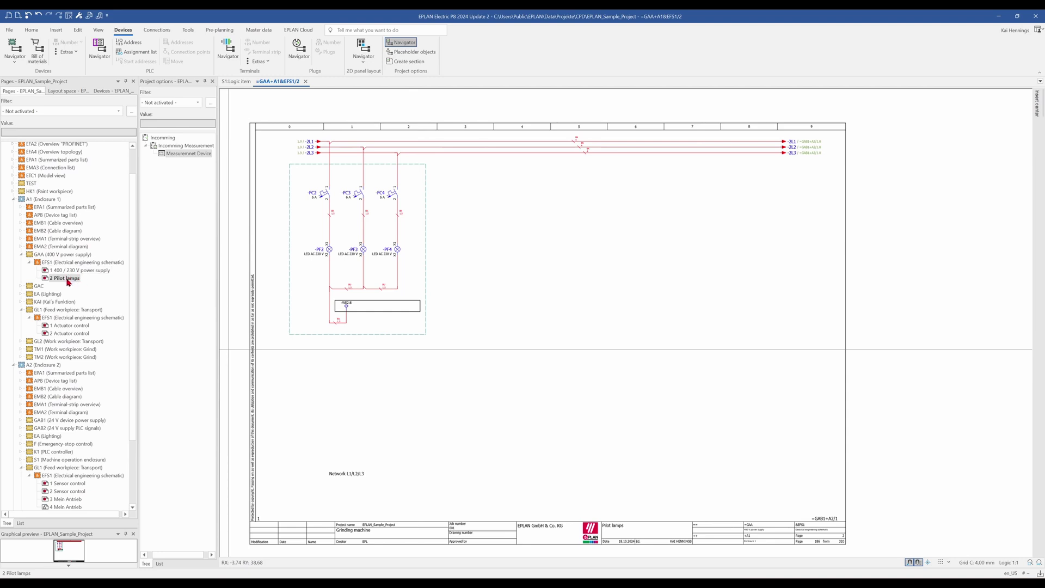
left_click(396, 61)
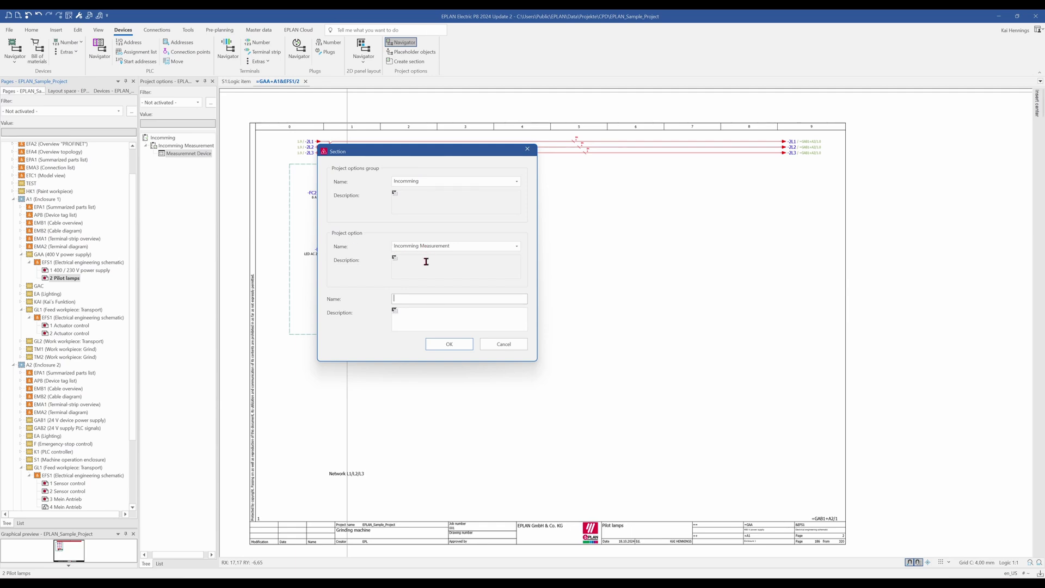
type("Pilot Lamps")
left_click(449, 344)
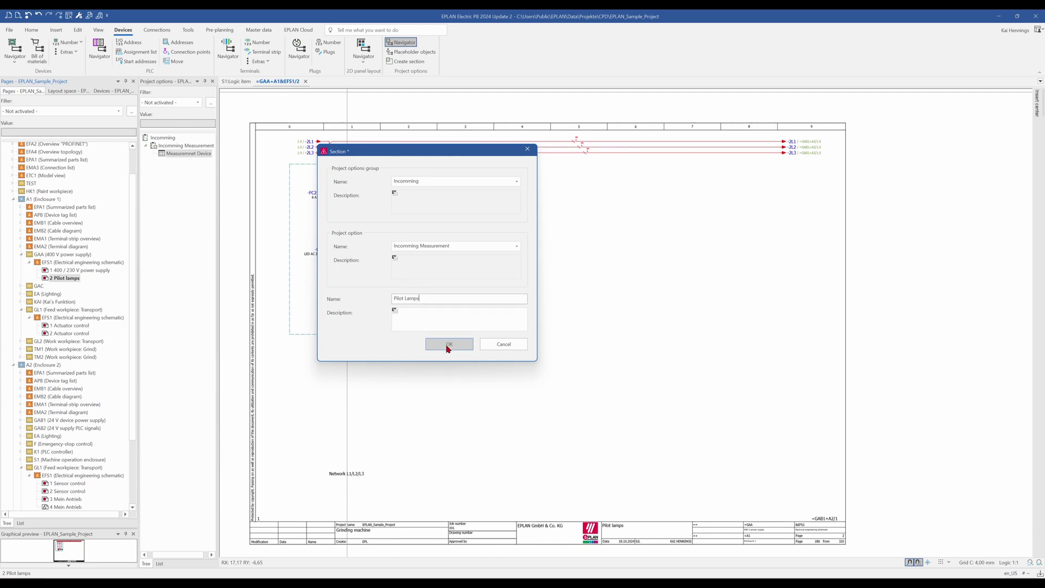
left_click(201, 154)
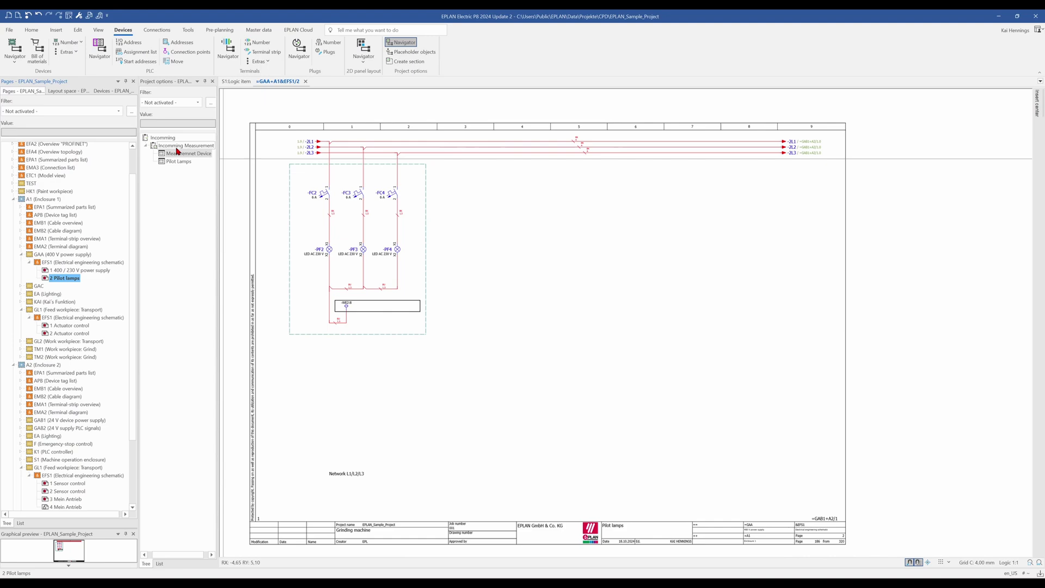
Switch Incomming Measurement off and view the 400 / 230 V power supply page
left_click(177, 146)
right_click(176, 147)
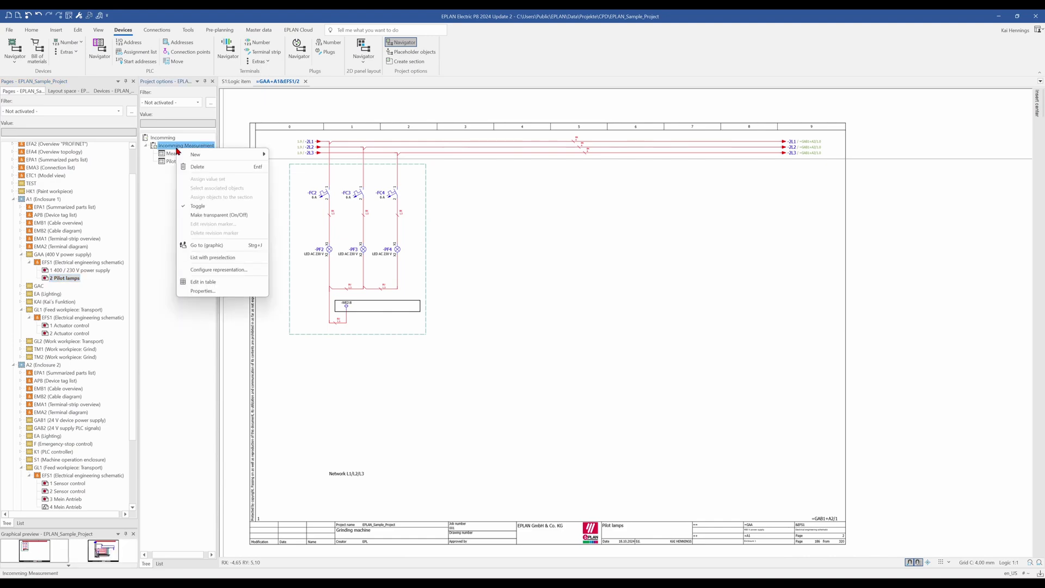
left_click(198, 207)
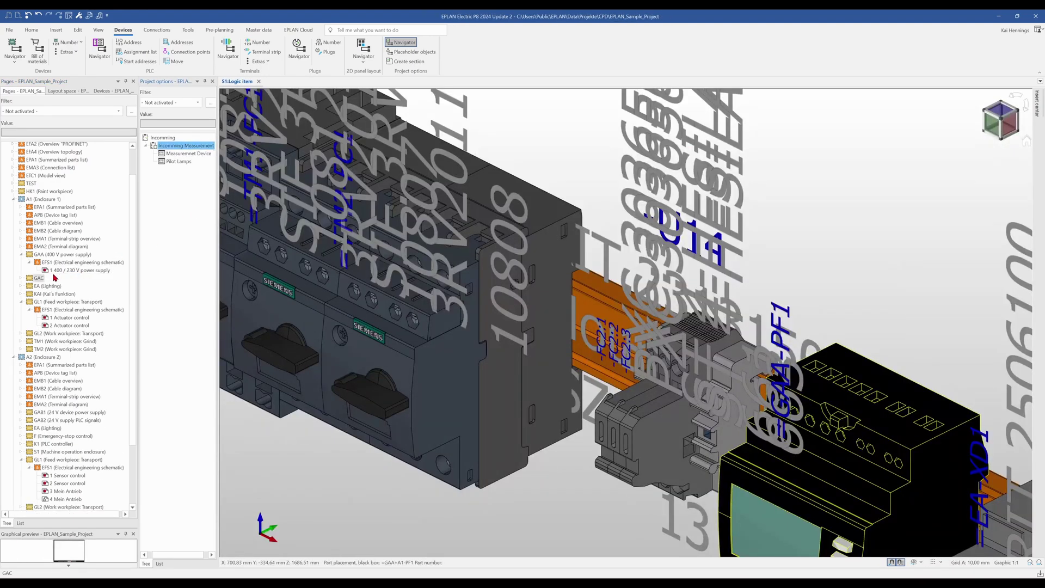
left_click(59, 271)
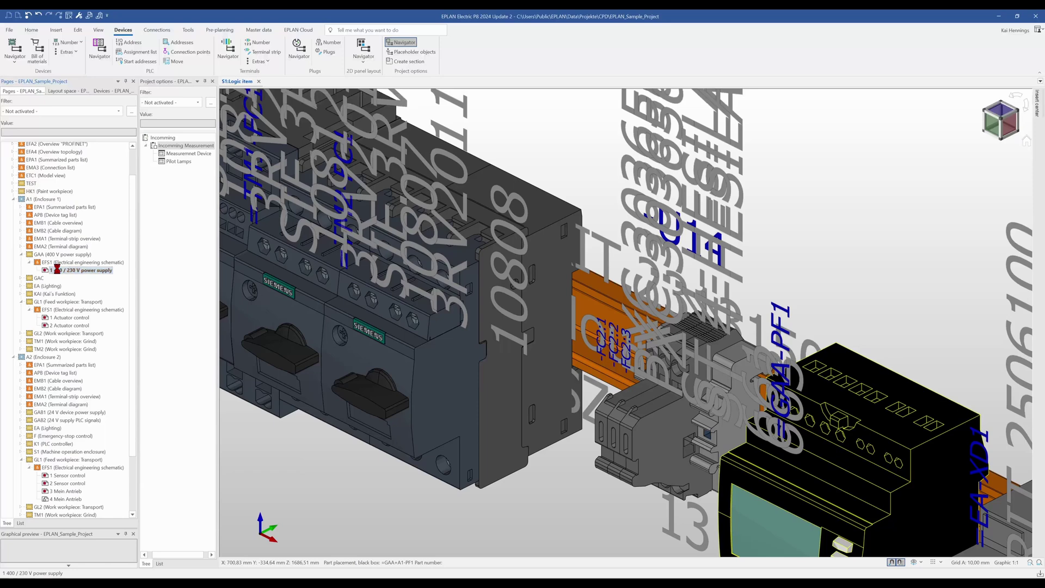
double_click(57, 270)
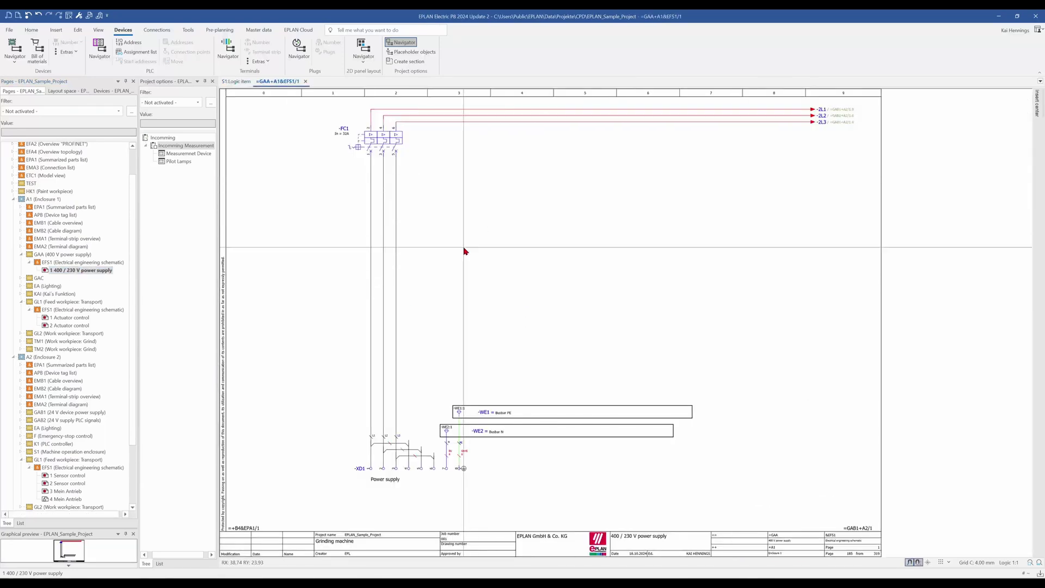
Switch Incomming Measurement back on and check the Pilot lamps and power supply pages
left_click(176, 146)
right_click(176, 146)
left_click(199, 204)
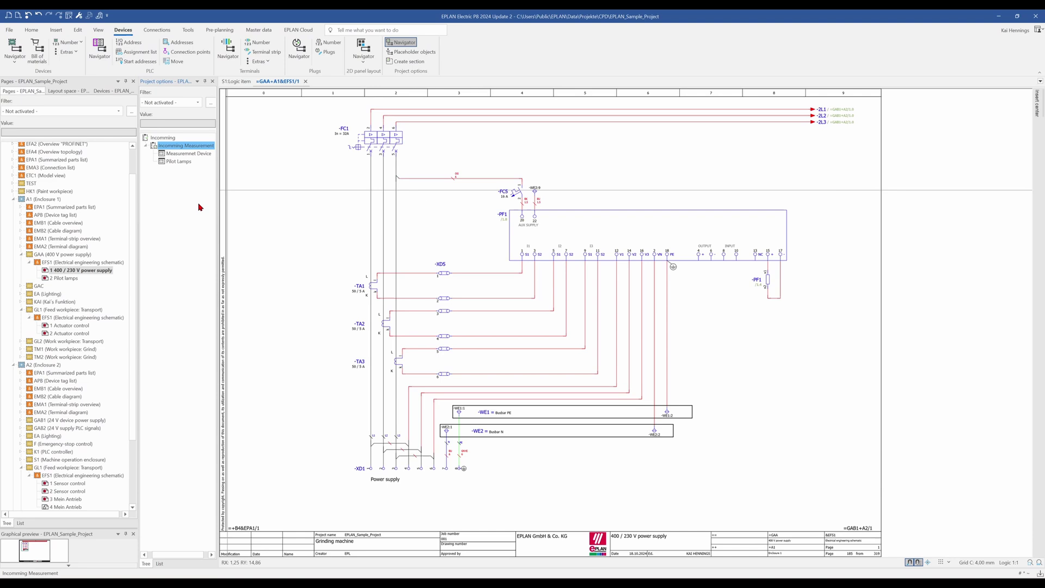
double_click(70, 278)
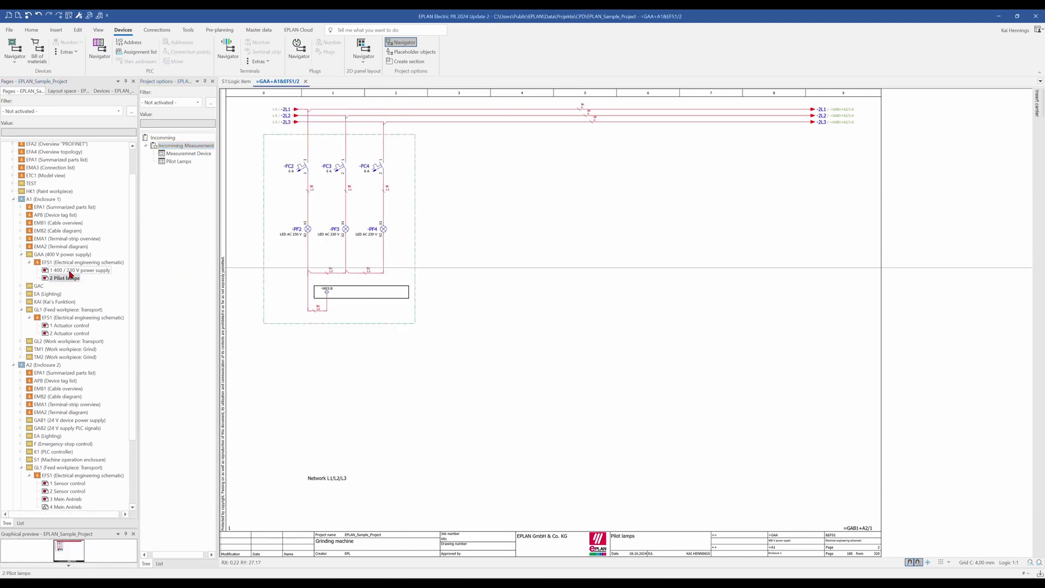
left_click(70, 271)
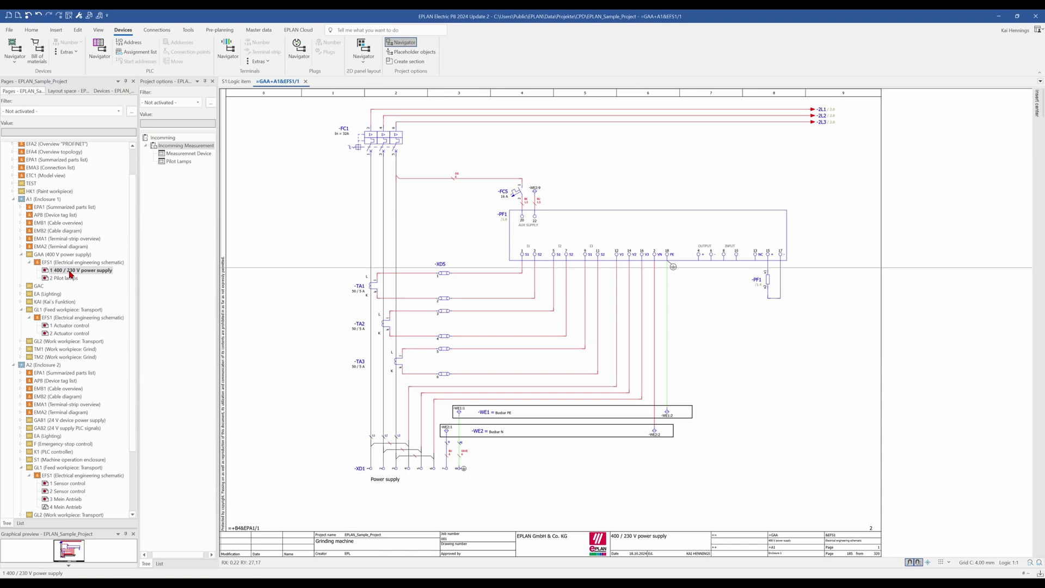
left_click(76, 92)
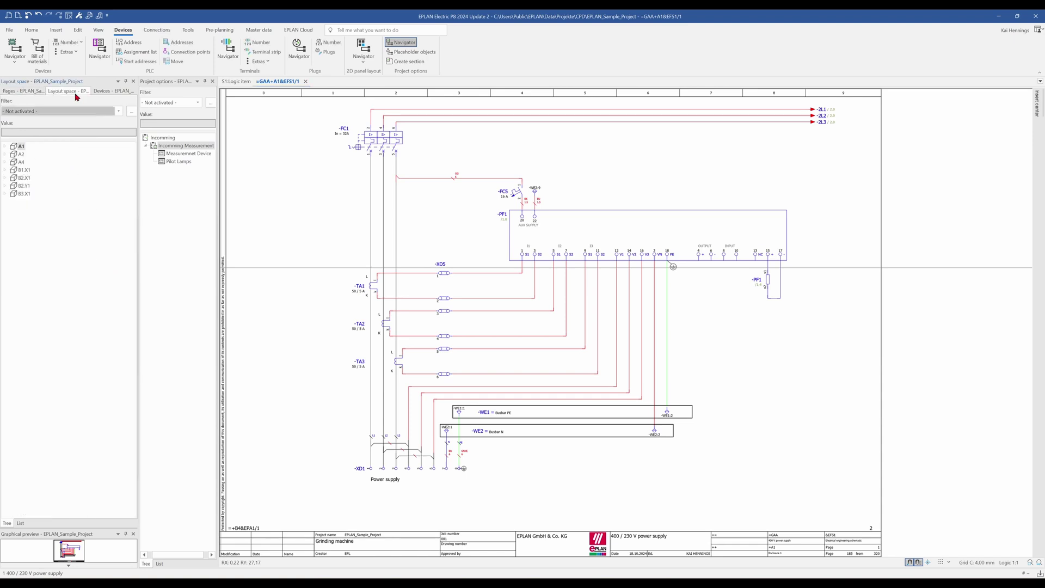
left_click(24, 92)
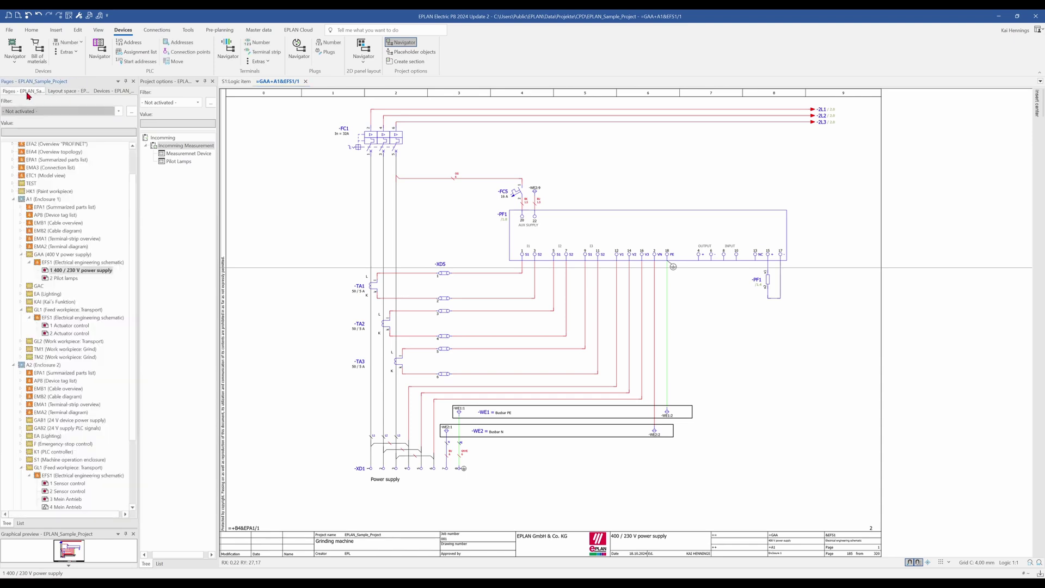
left_click(608, 216)
key("ctrl+g")
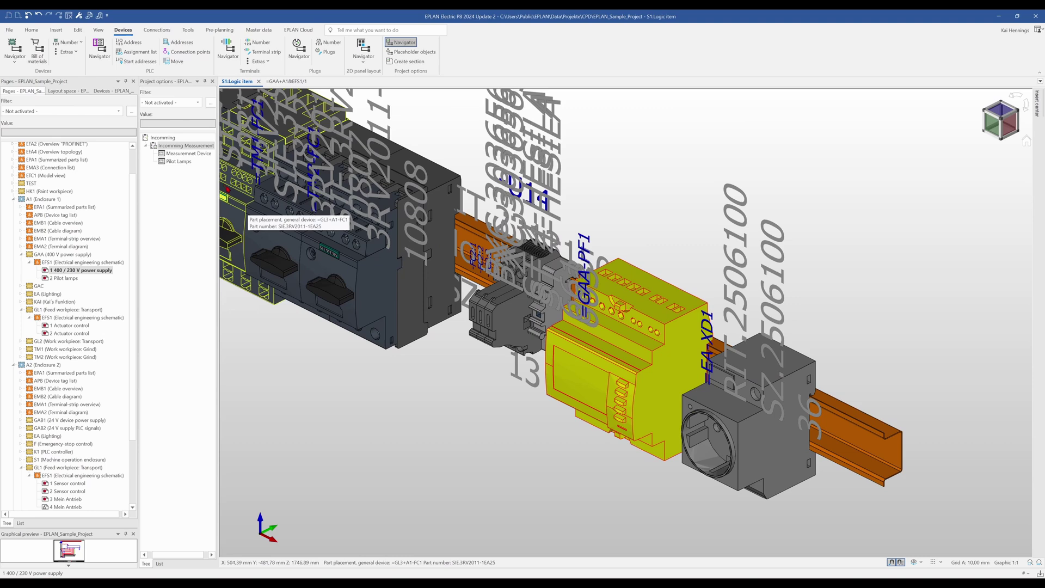
right_click(185, 154)
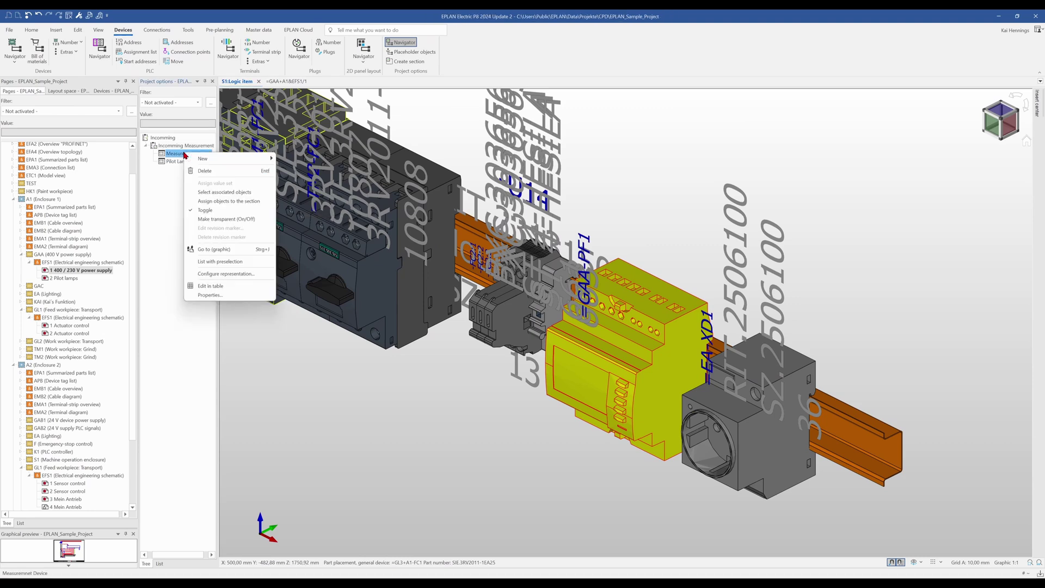
left_click(205, 201)
left_click(534, 306)
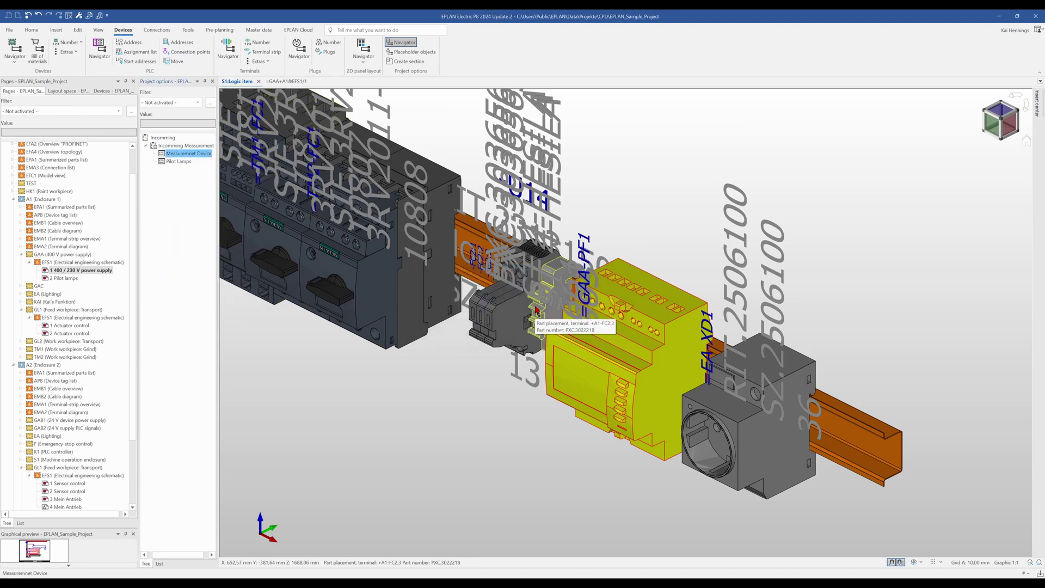
right_click(187, 146)
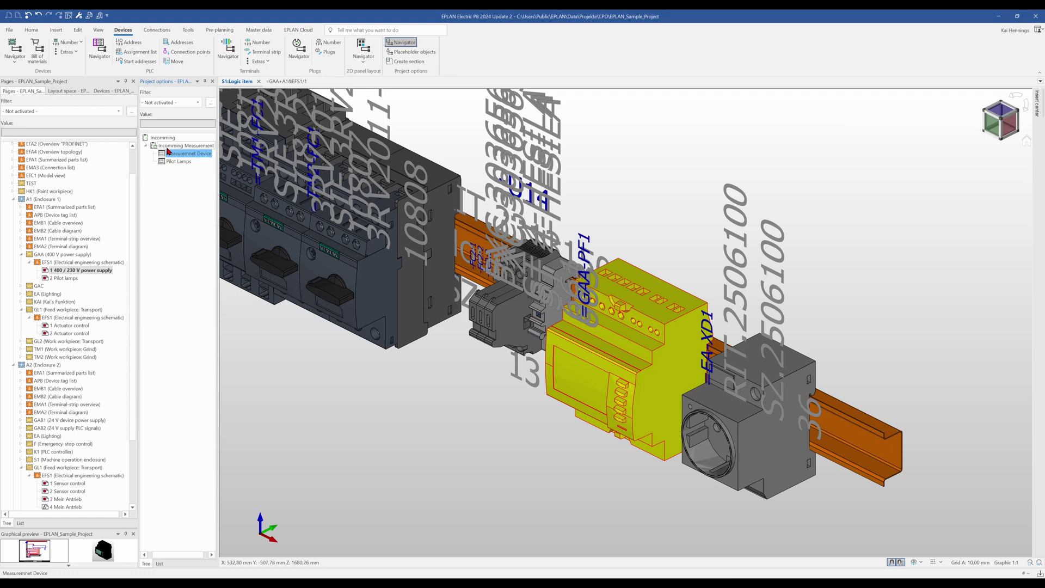
left_click(194, 205)
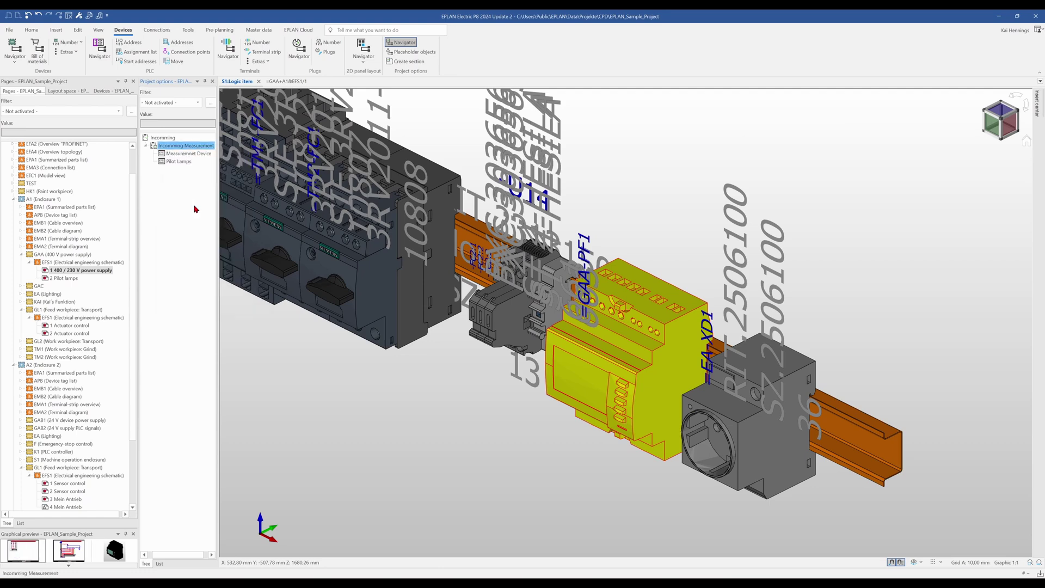
right_click(158, 146)
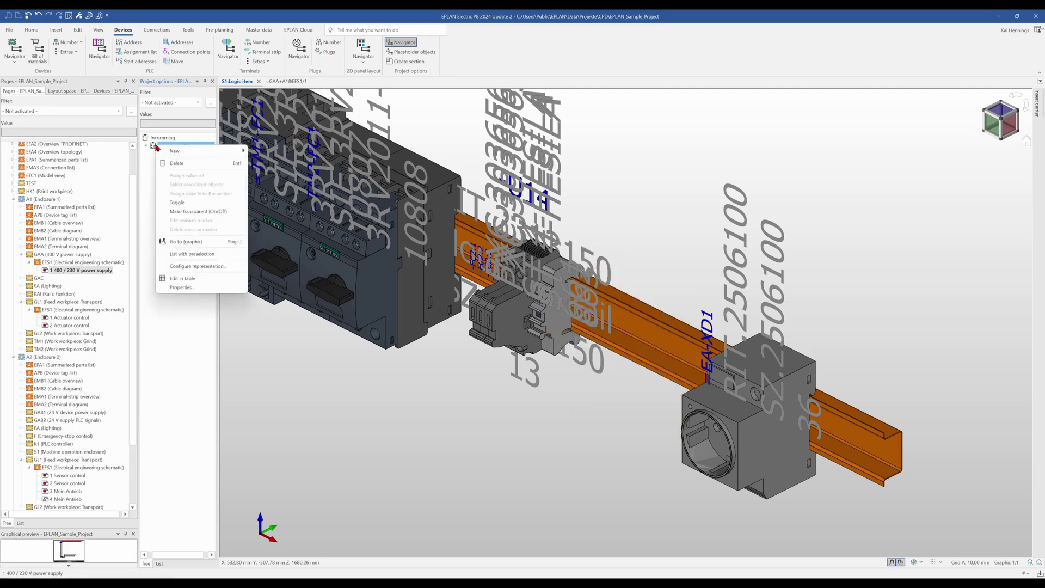
left_click(179, 204)
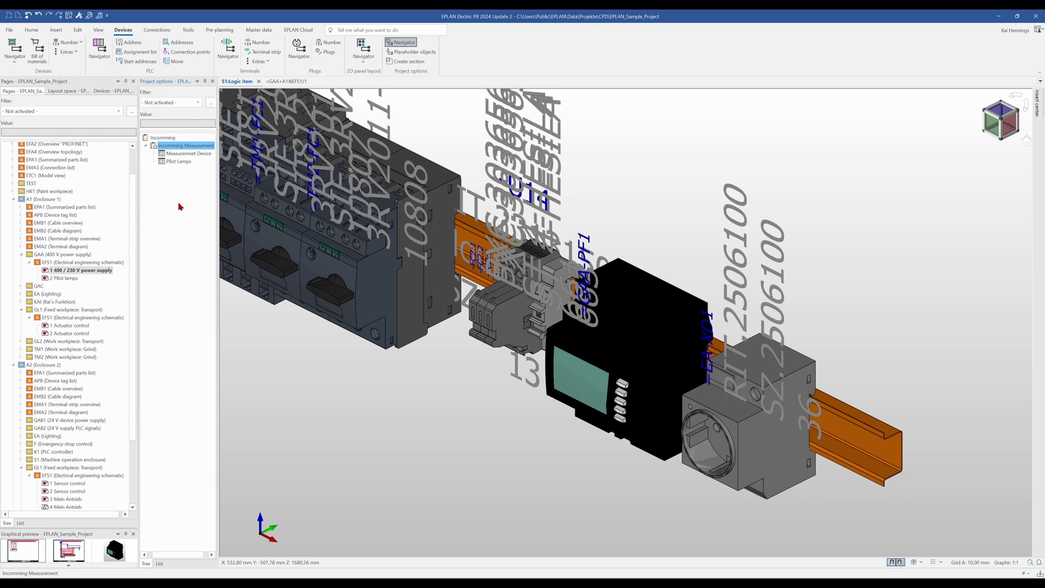
double_click(69, 270)
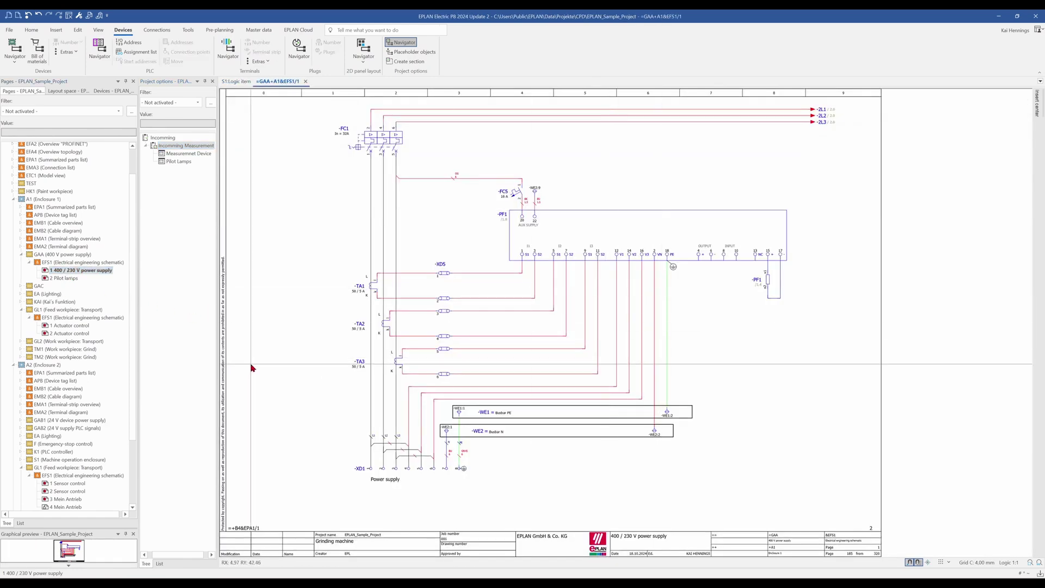
For GL1, start a new section with group '=GL1', option 'Funktion XY' and name 'MyFunction'
left_click(65, 309)
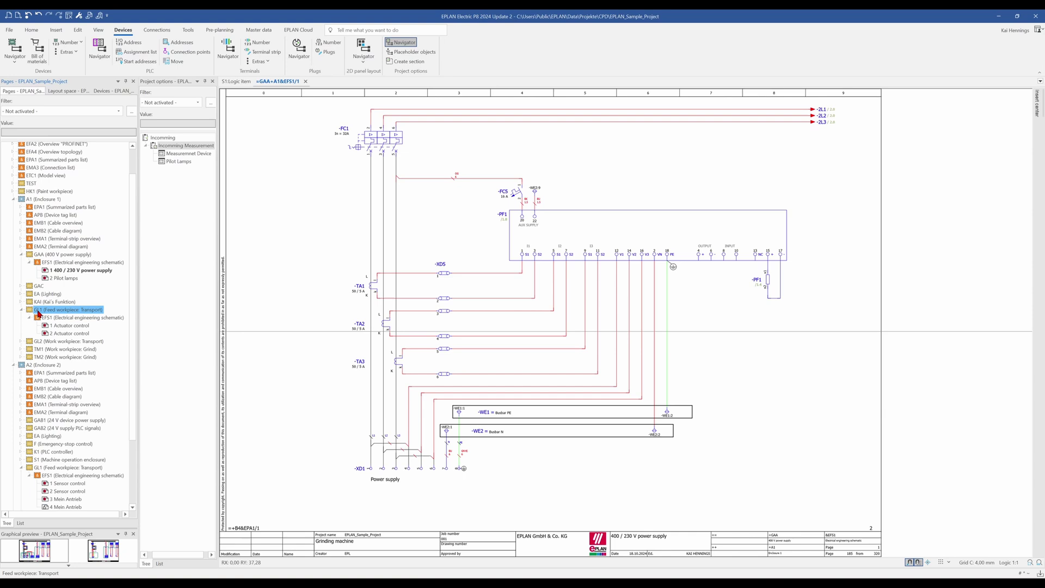
left_click(420, 61)
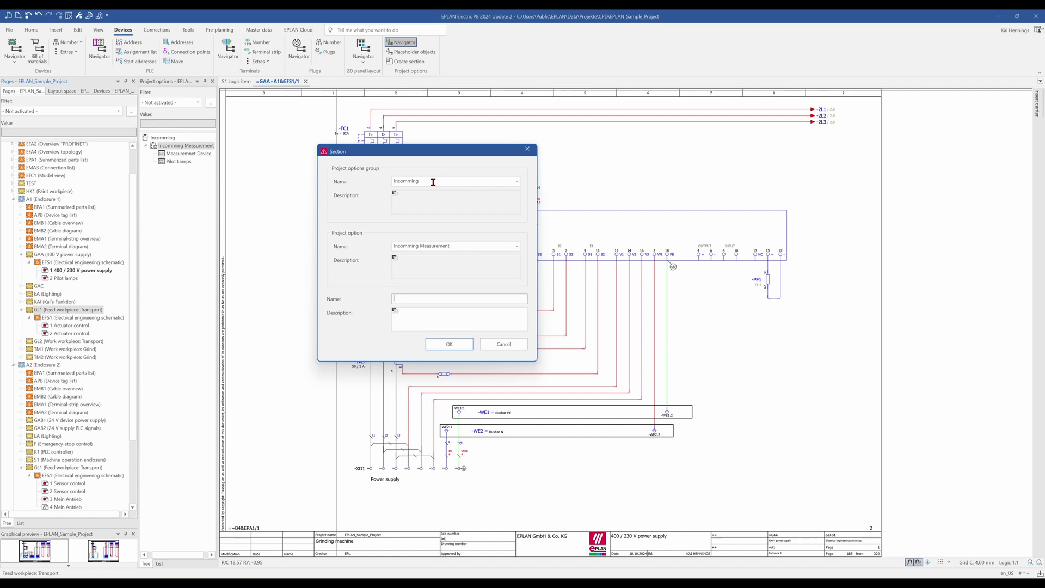
left_click(433, 182)
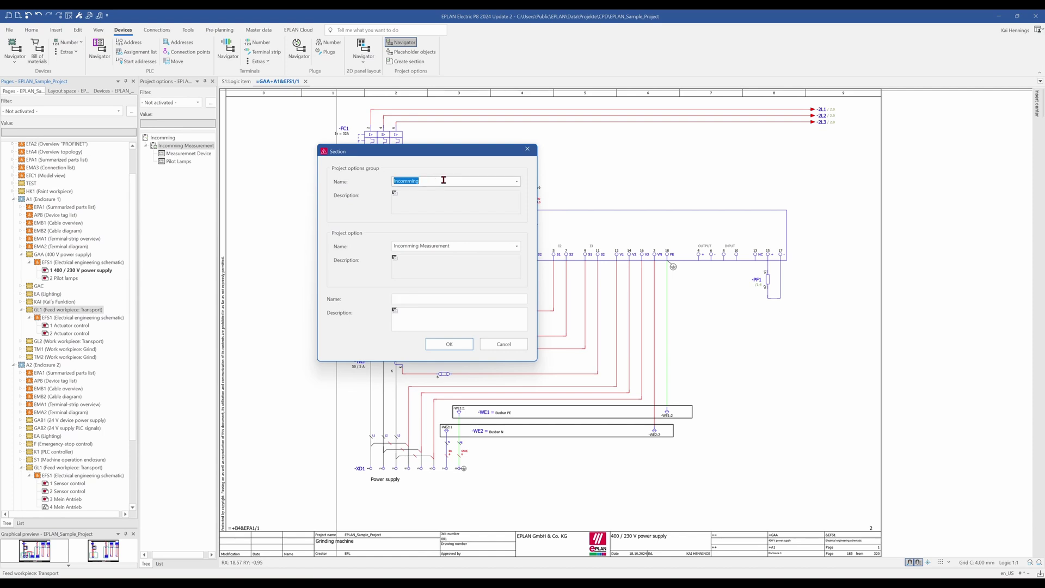
key("BackSpace")
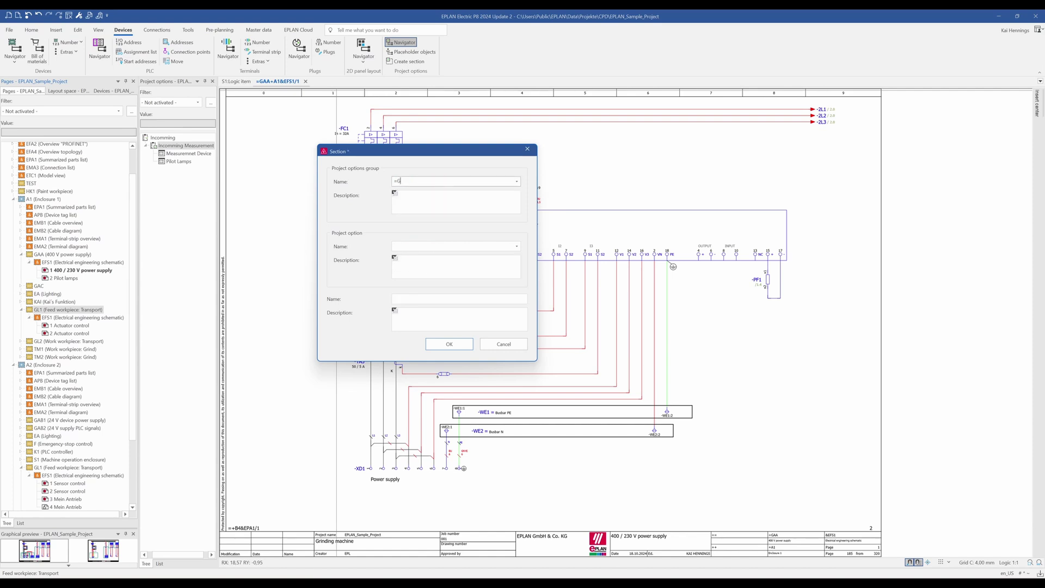
left_click(429, 247)
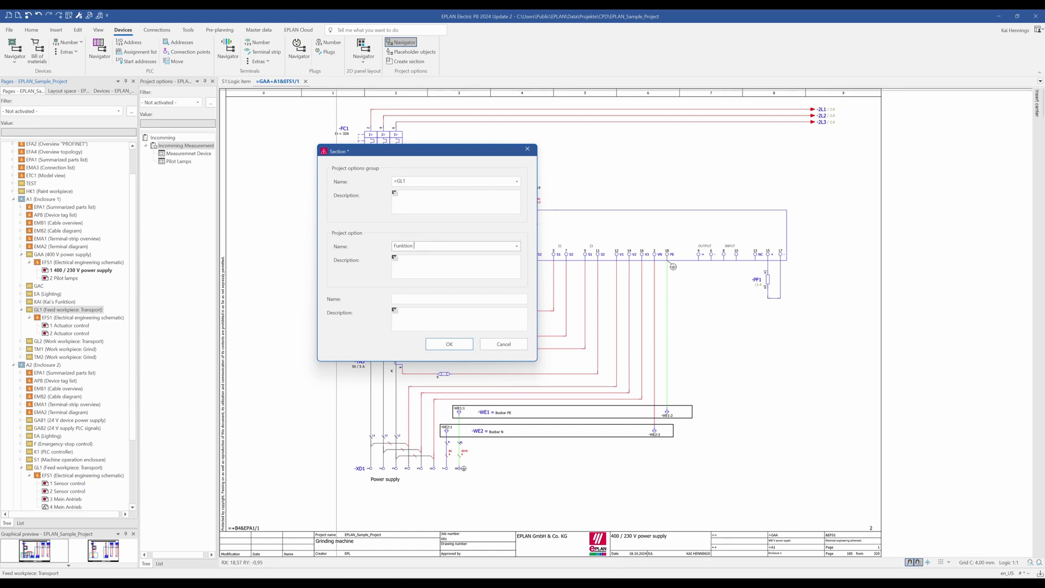
left_click(433, 297)
type("MyFunction")
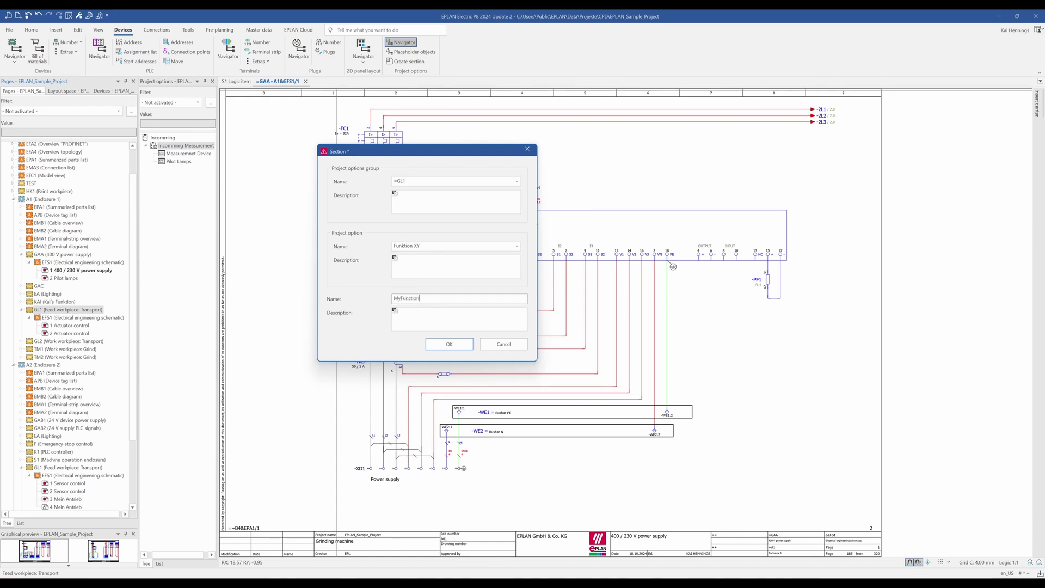
Confirm the =GL1 section, then toggle Funktion XY off and on to hide and restore GL1's pages
left_click(449, 343)
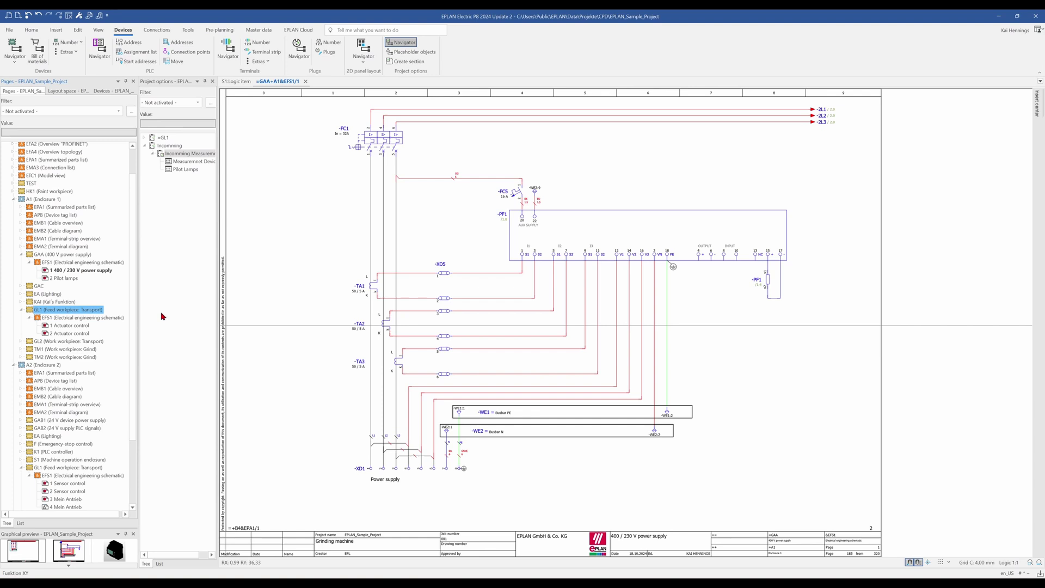
left_click(145, 139)
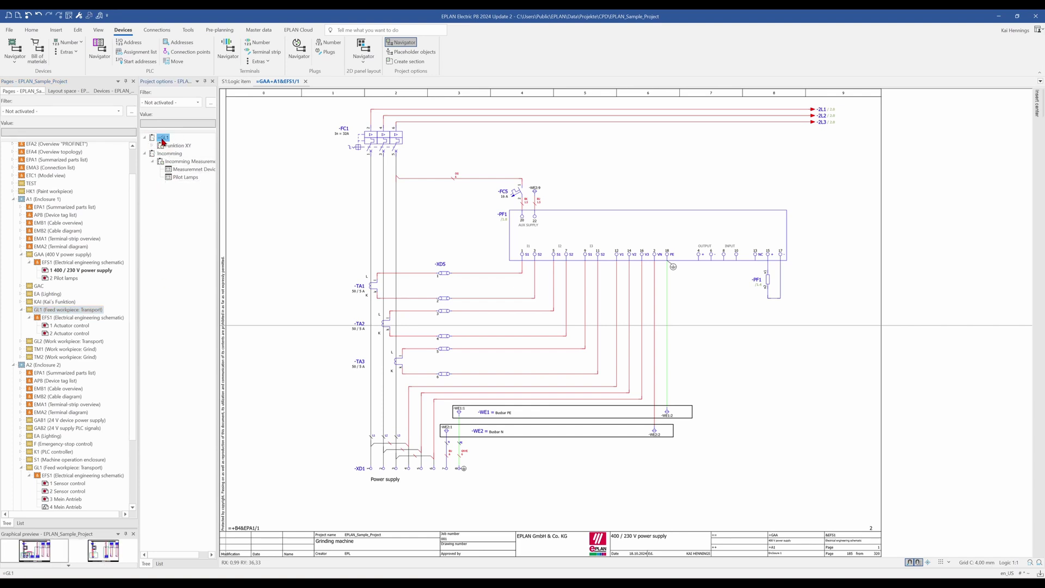
right_click(164, 144)
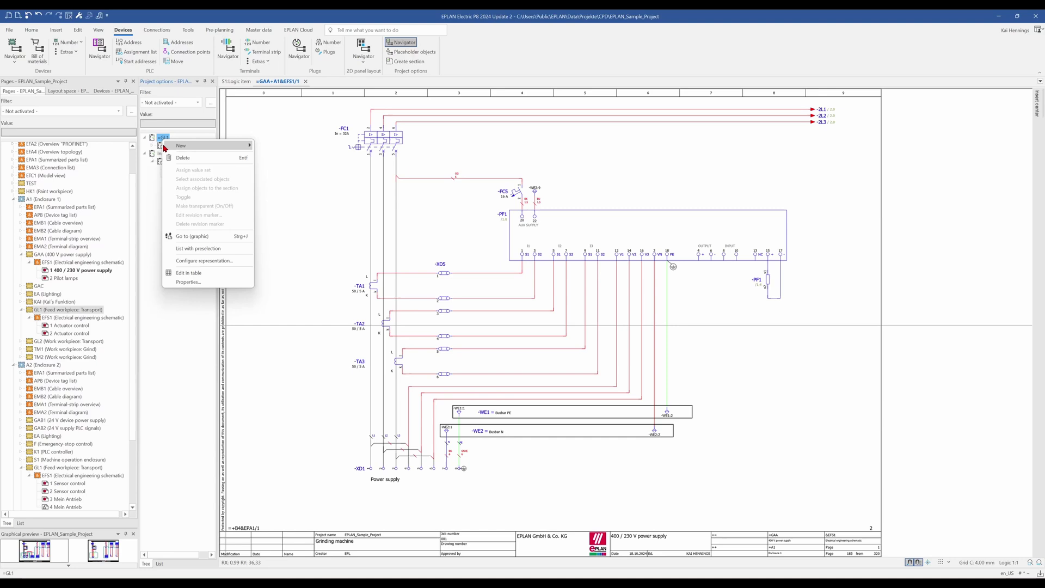
left_click(157, 148)
right_click(174, 146)
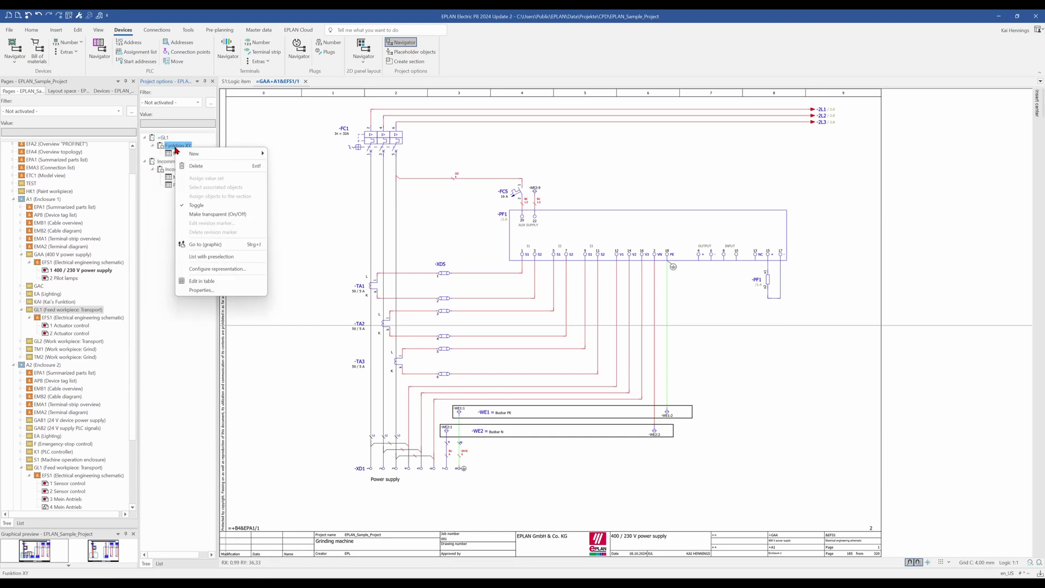
left_click(189, 205)
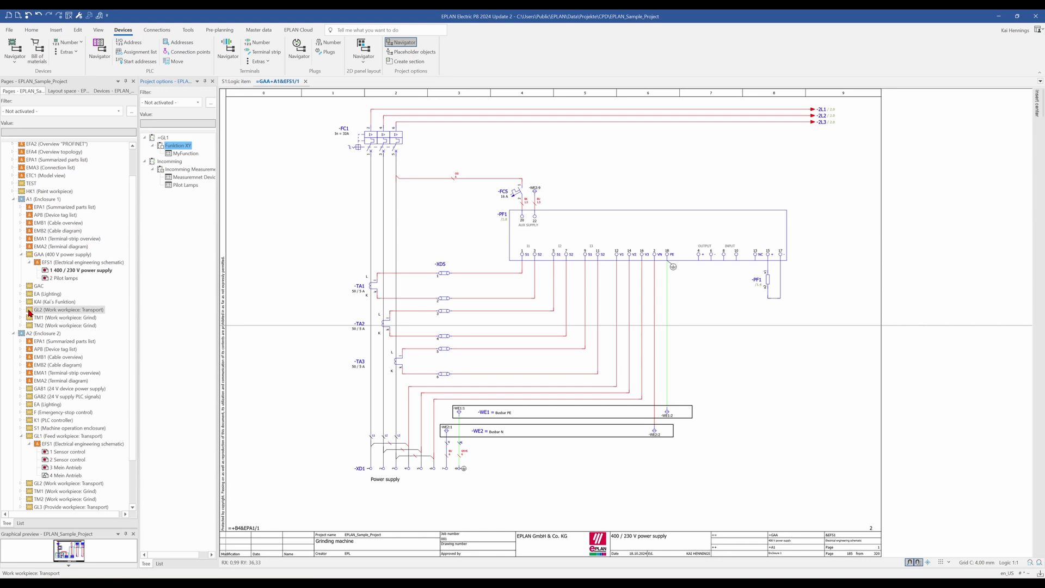
right_click(175, 146)
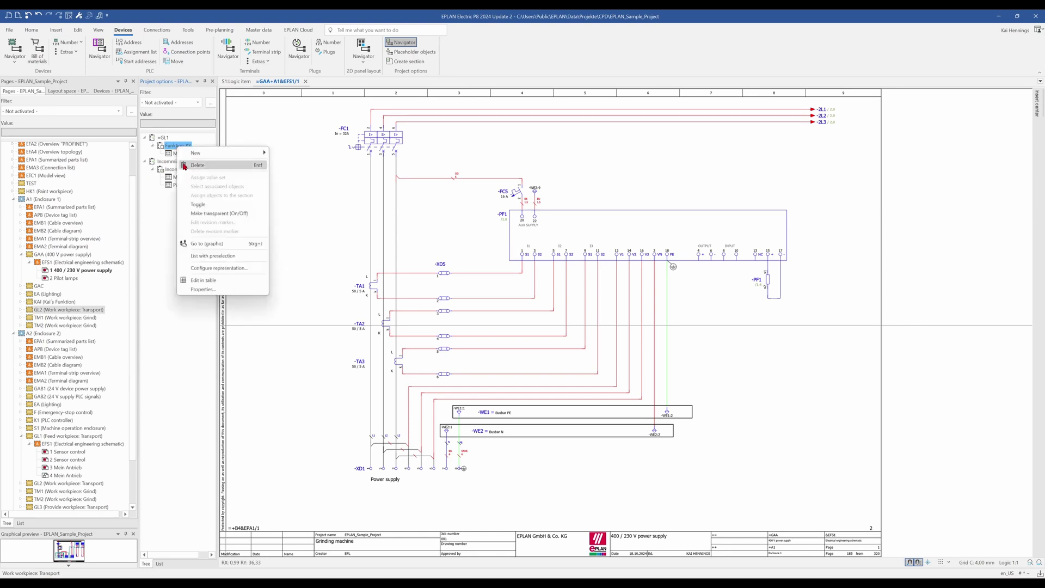
left_click(205, 206)
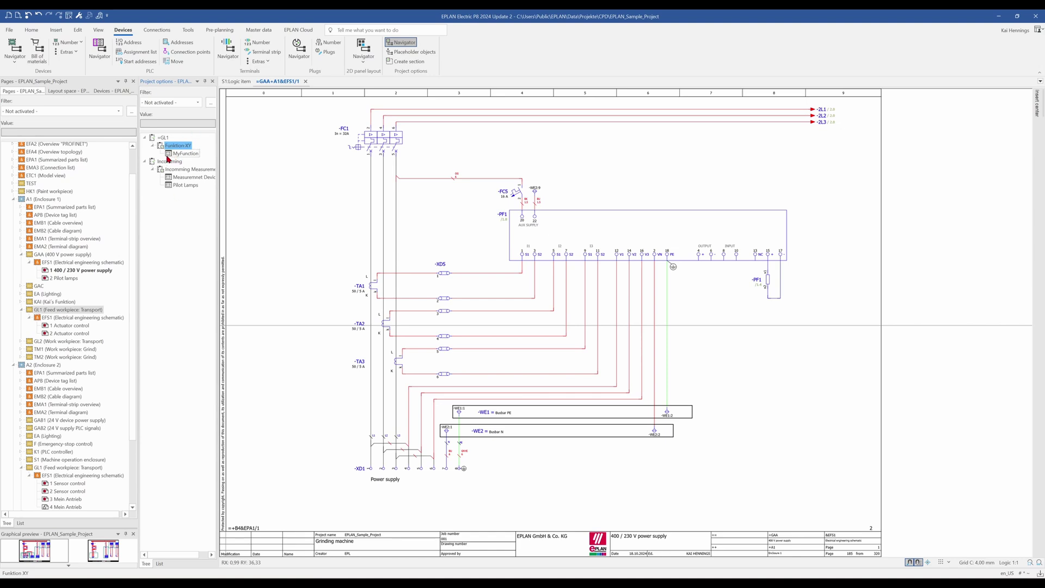
Insert a three-pole FA3 breaker -F1 on PF1's V1–V3 wires and select the surrounding circuit
left_click(751, 364)
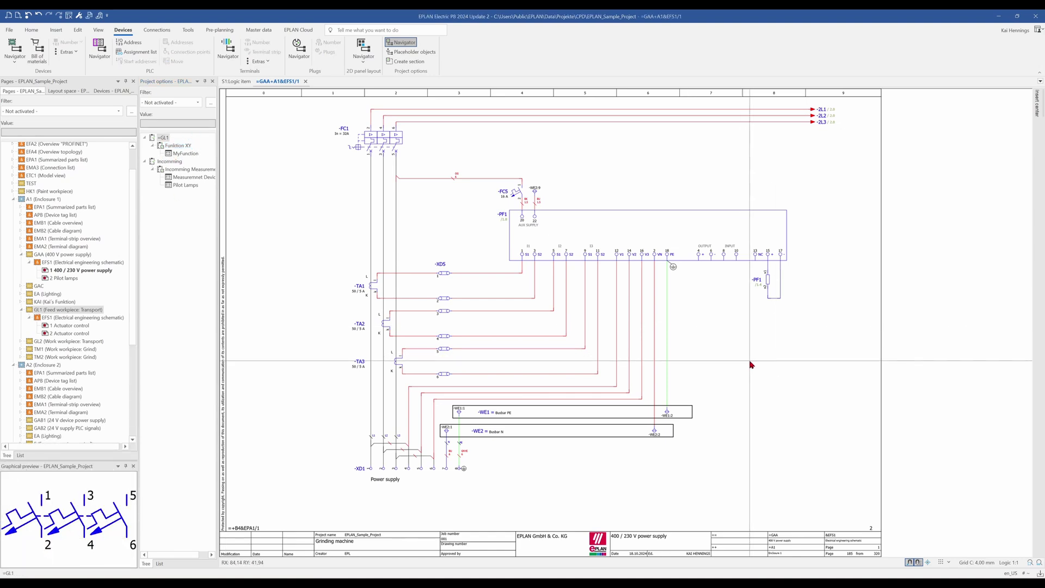
left_click(163, 162)
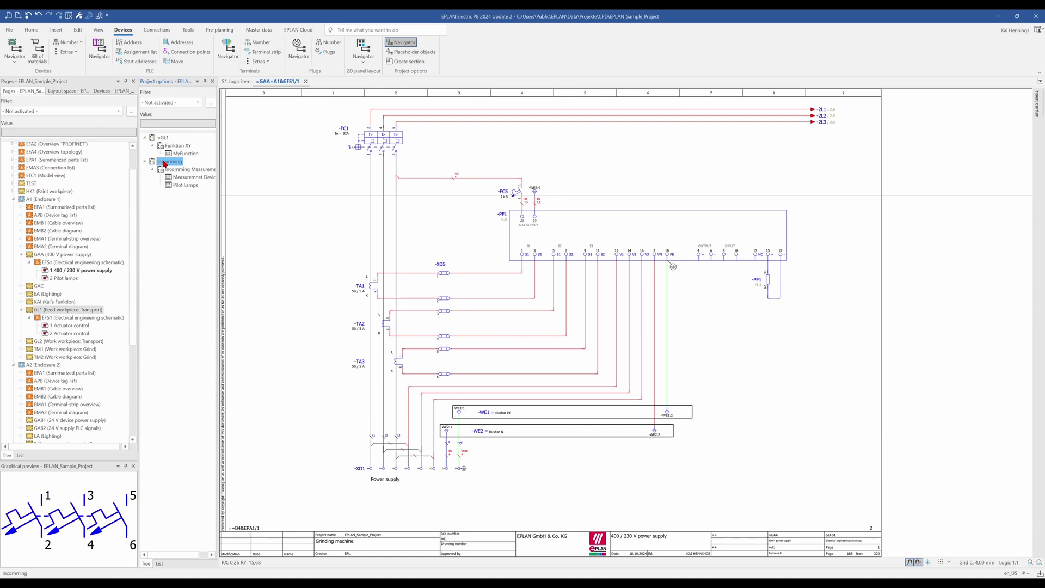
left_click(170, 170)
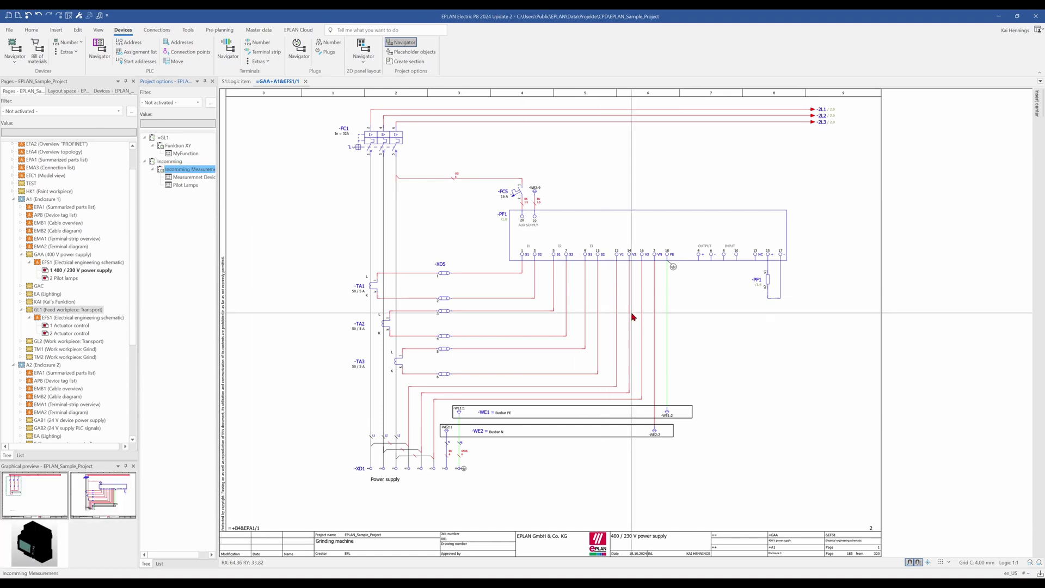
mouse_move(1036, 109)
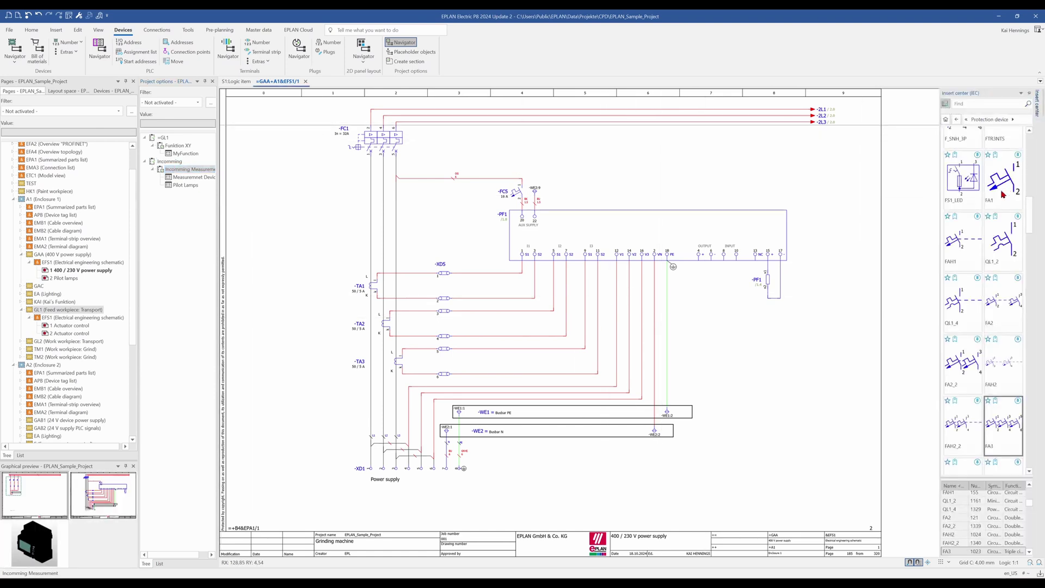
left_click(1012, 427)
double_click(1010, 427)
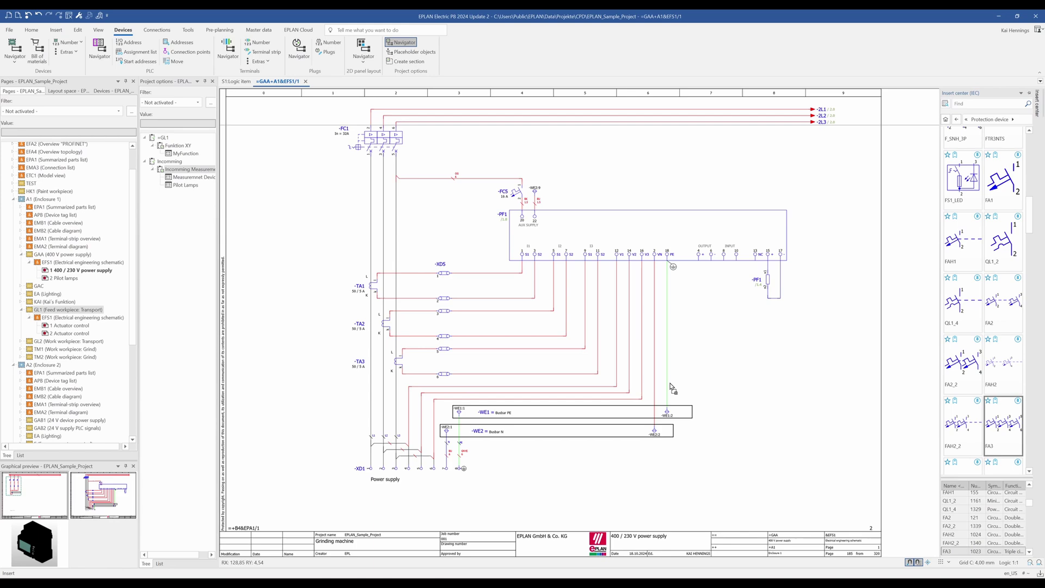
scroll(627, 318, "up", 2)
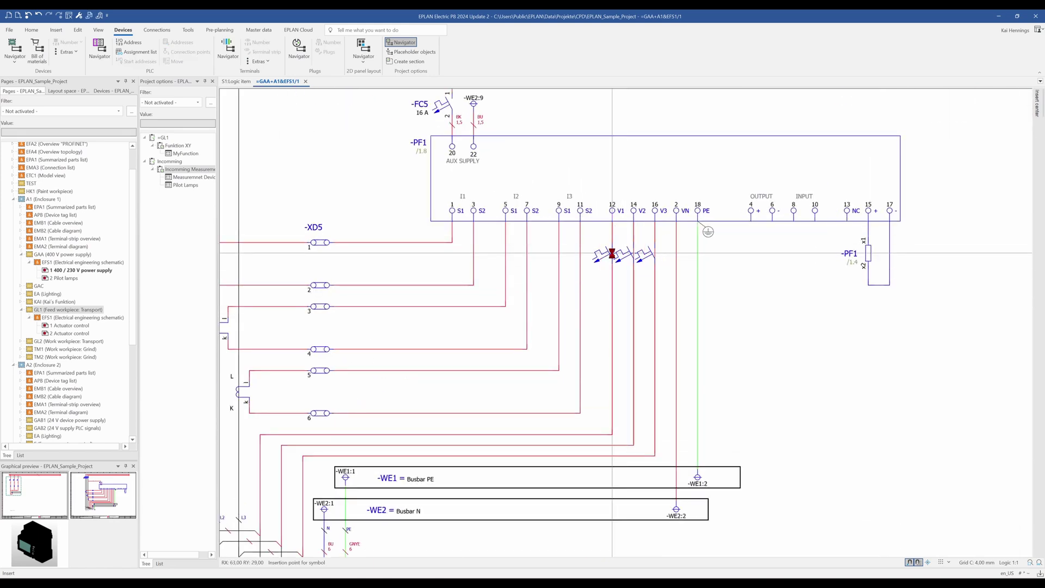
left_click(611, 253)
left_click(740, 483)
scroll(625, 252, "down", 4)
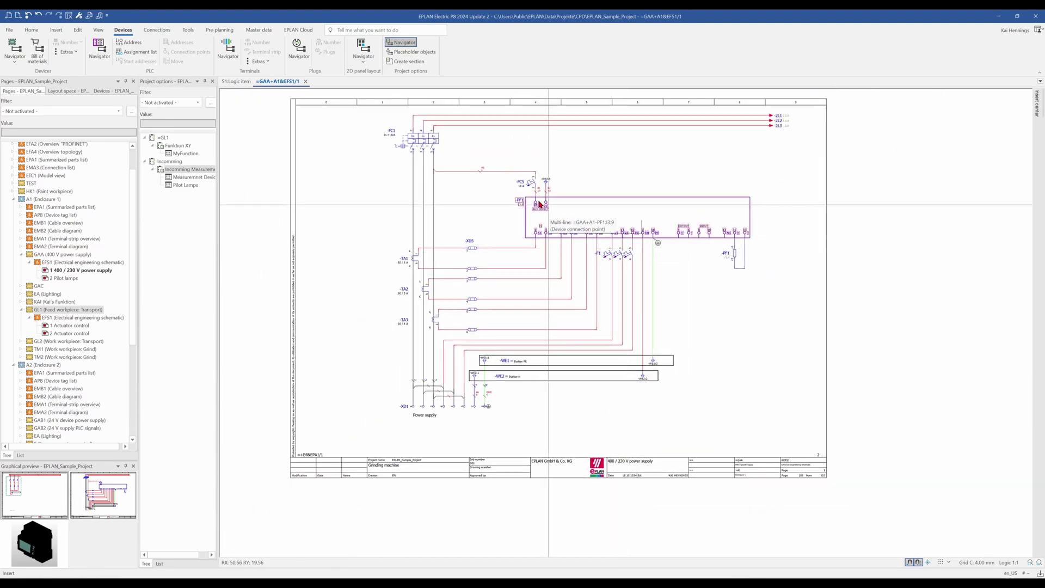
left_click_drag(389, 164, 786, 355)
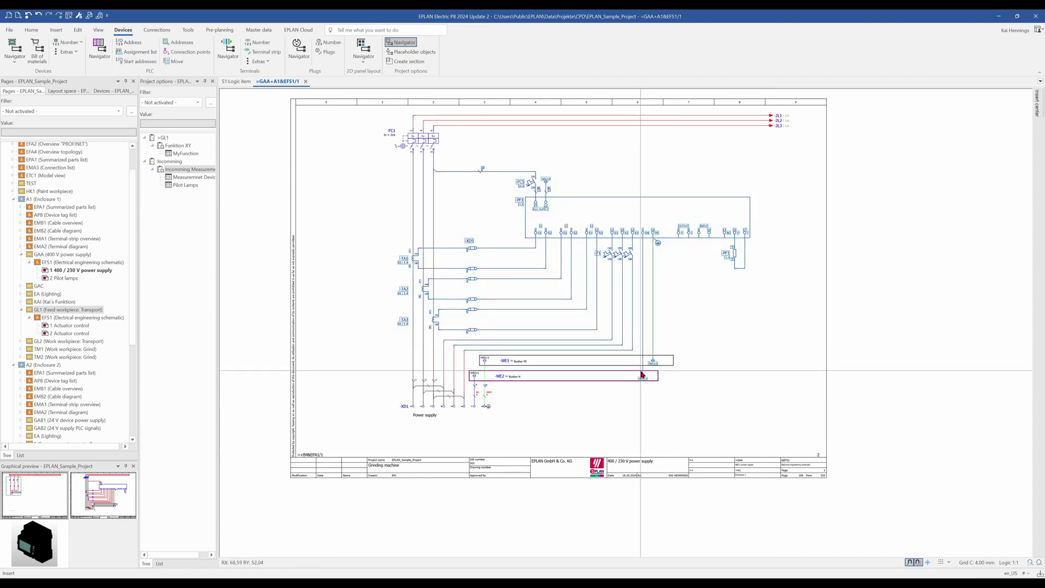
Create section 'with MCB' under a new option 'Incomming Measurement with mcb'
left_click(419, 63)
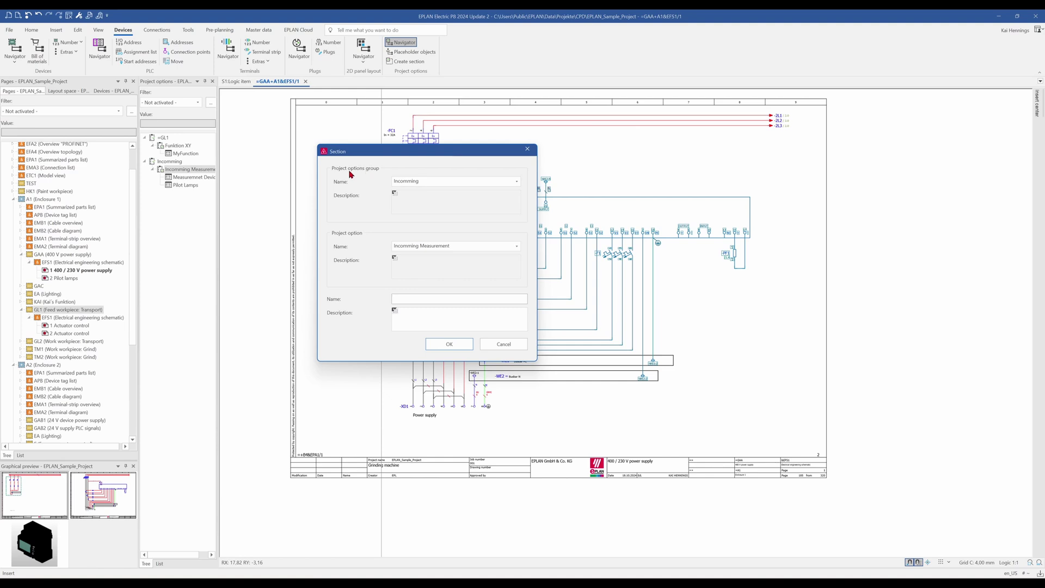
left_click(471, 247)
type("with mcb")
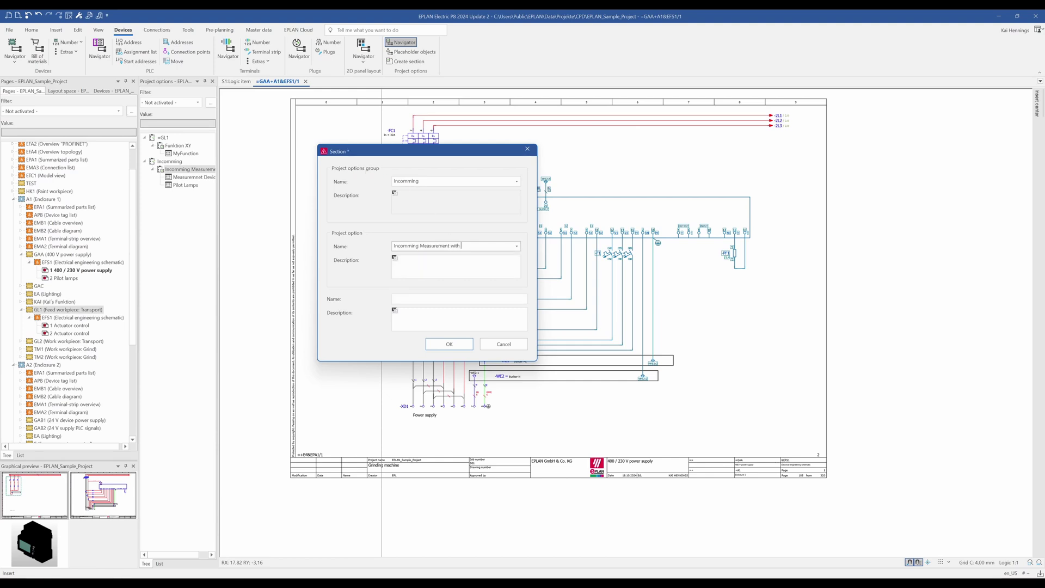
left_click(460, 295)
type("with MCB")
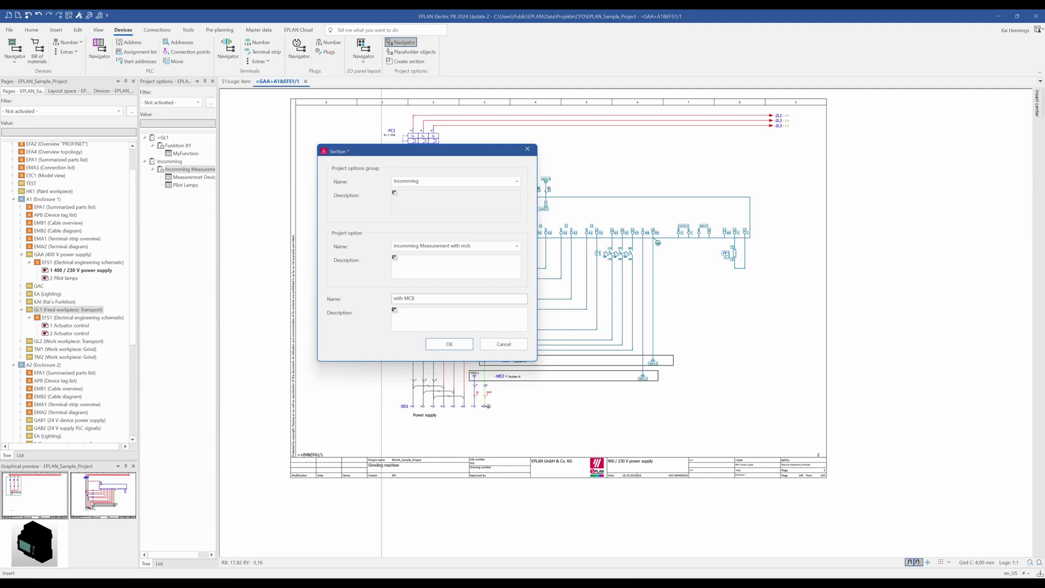
left_click(449, 344)
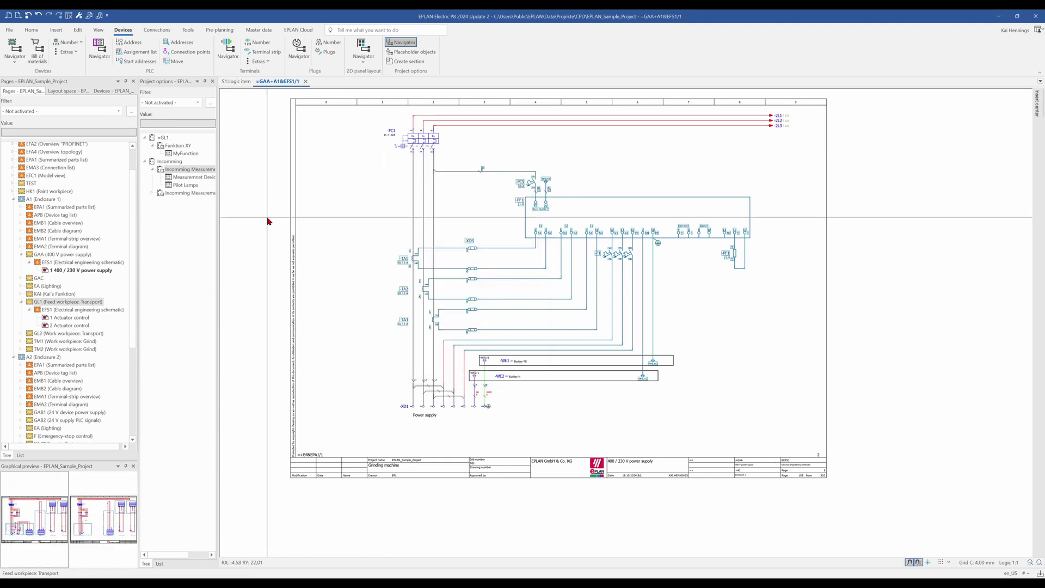
Expand the Incomming group and toggle Incomming Measurement, bringing back the Pilot lamps page
left_click(154, 193)
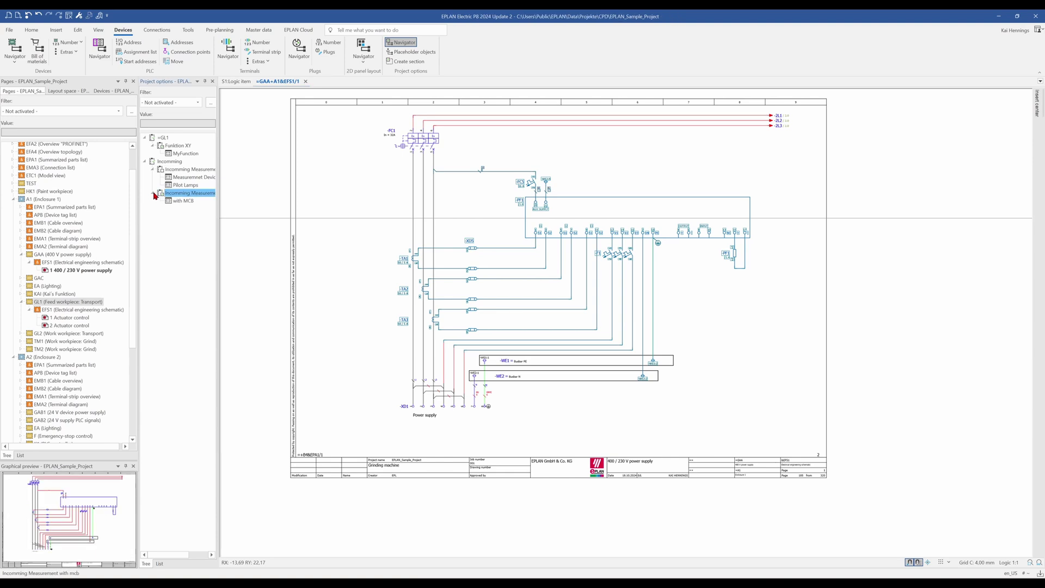
left_click(146, 163)
left_click(145, 164)
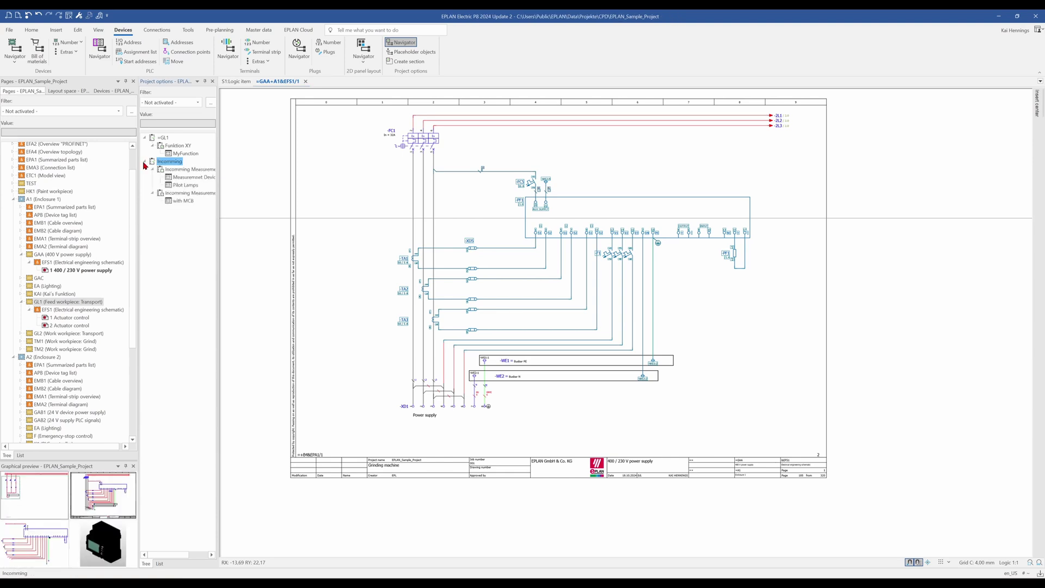
left_click(189, 169)
right_click(188, 170)
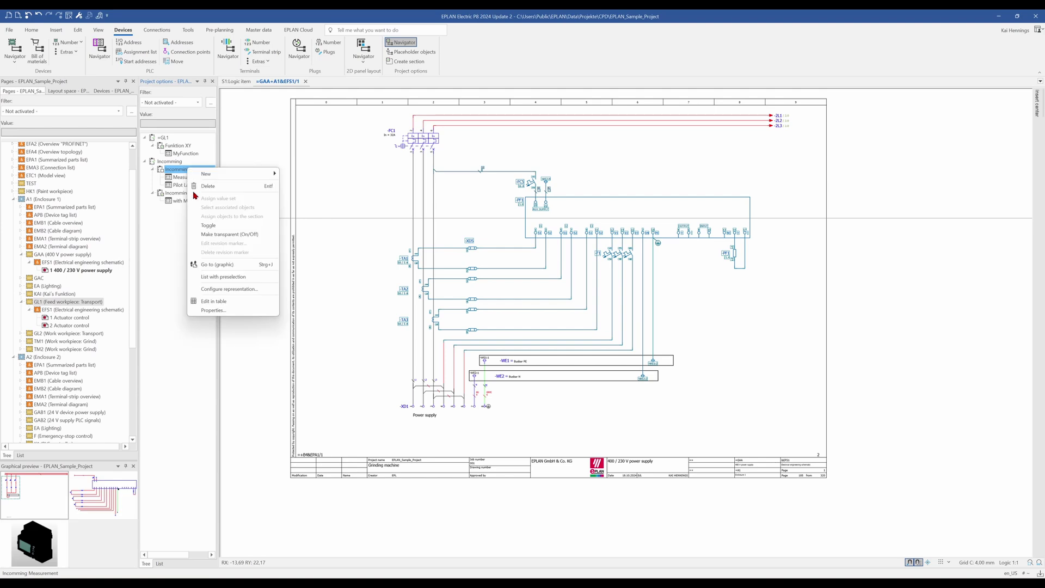
left_click(205, 225)
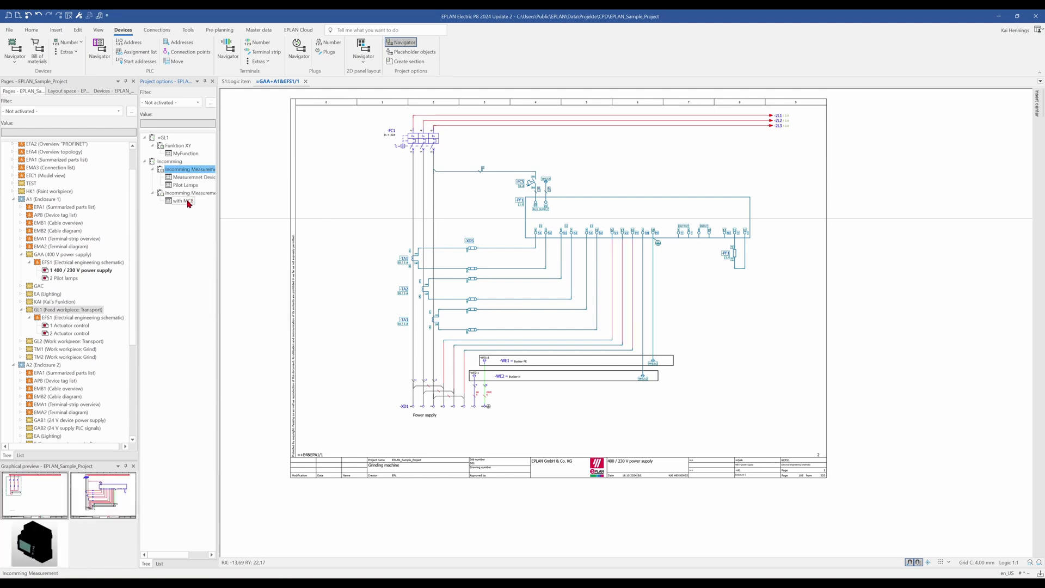
Toggle the with MCB section on so breaker -F1 shows and the Pilot lamps page hides
left_click(188, 201)
right_click(188, 202)
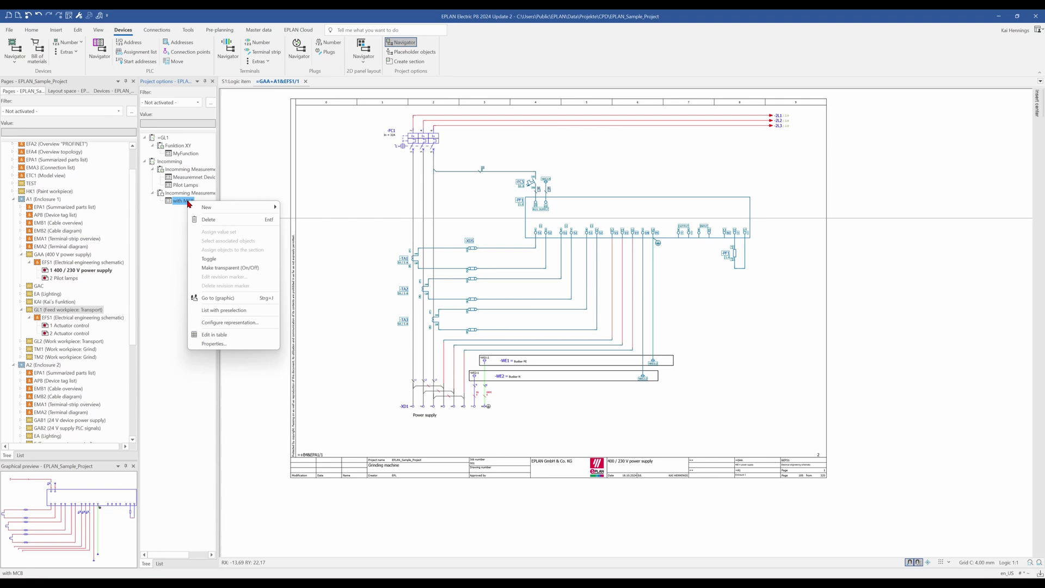
left_click(207, 261)
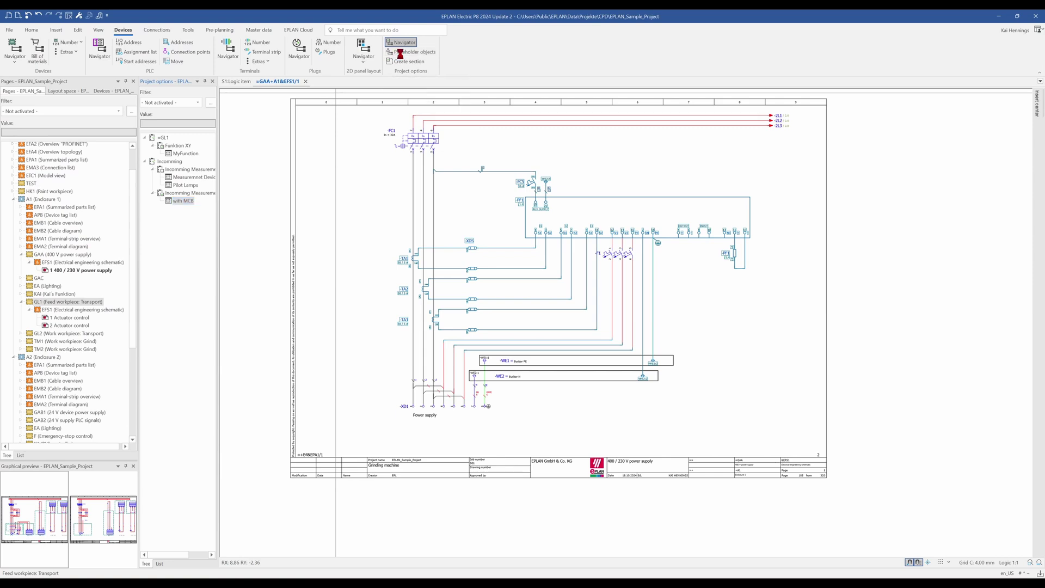
Go from the placeholder object list to the CODING PLUGS placeholder on SINAMICS drive -Q2's schematic page
left_click(402, 53)
right_click(264, 154)
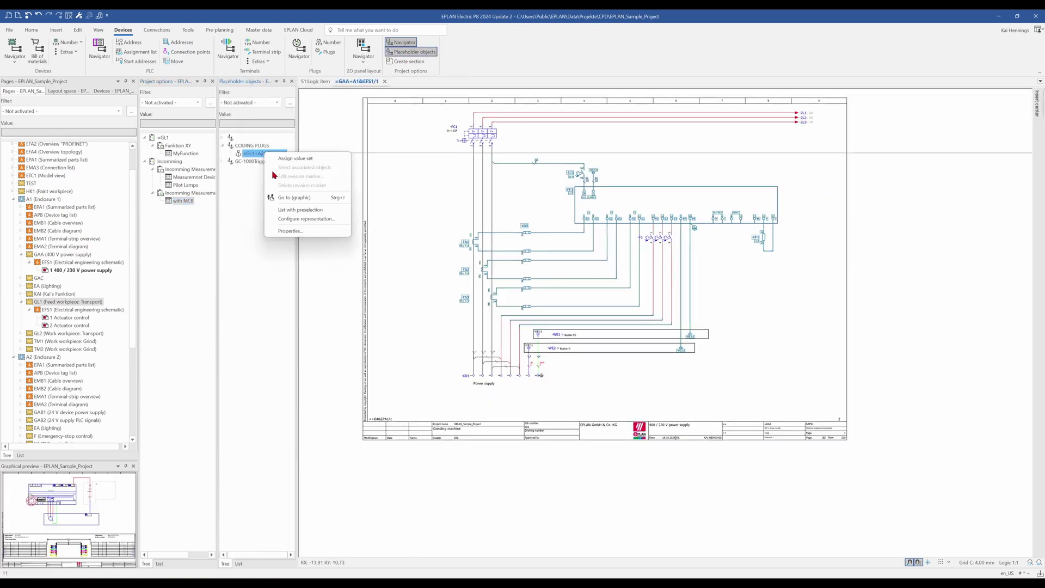
left_click(288, 197)
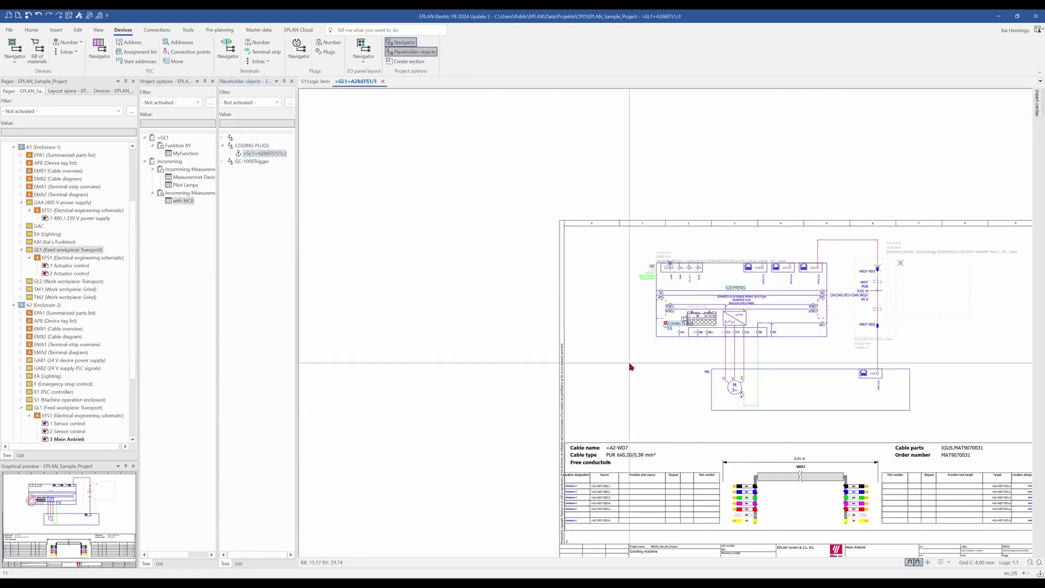
scroll(749, 352, "down", 1)
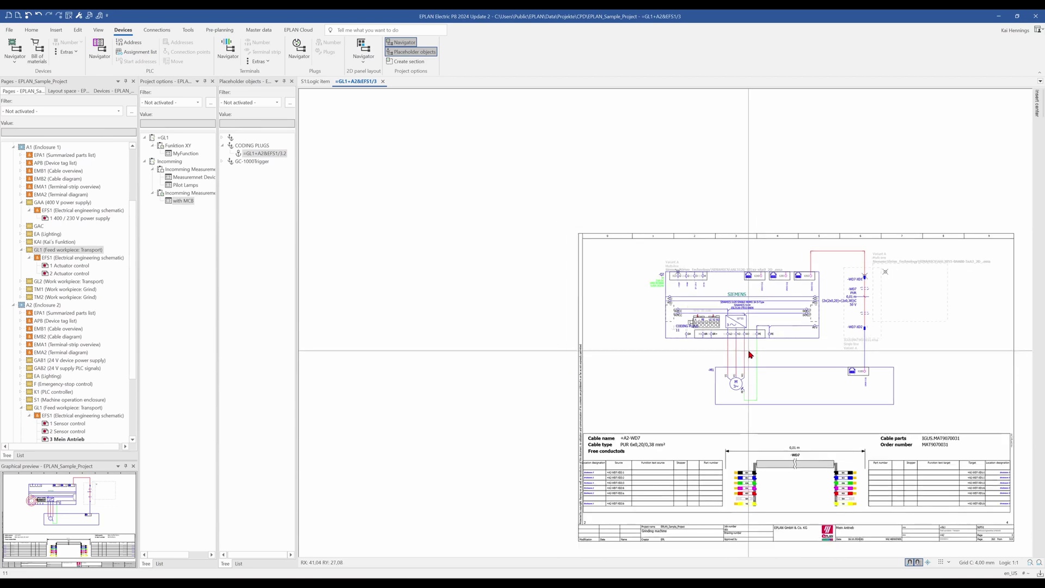
scroll(749, 353, "up", 2)
scroll(749, 354, "up", 2)
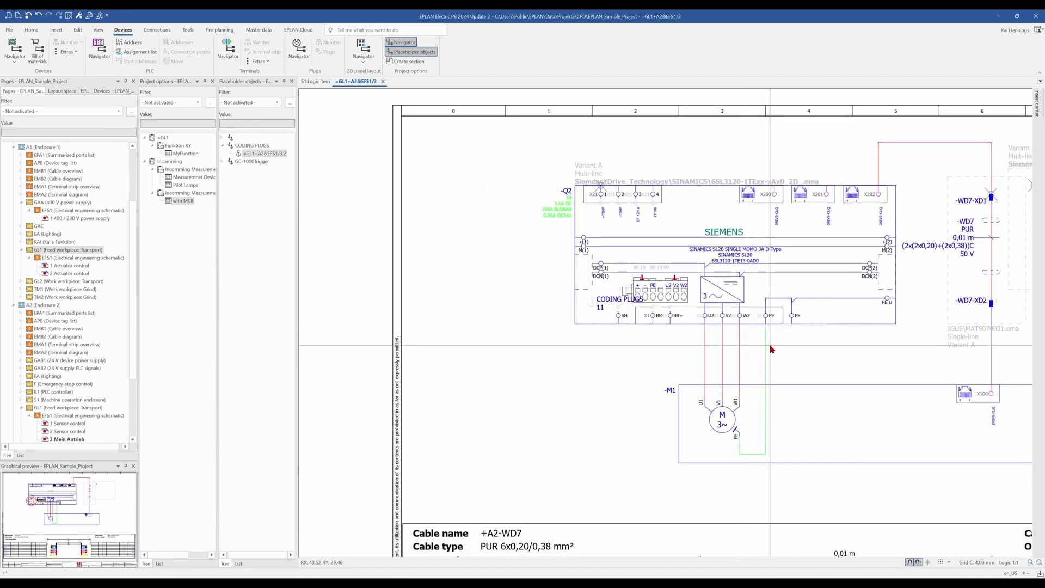
left_click(592, 307)
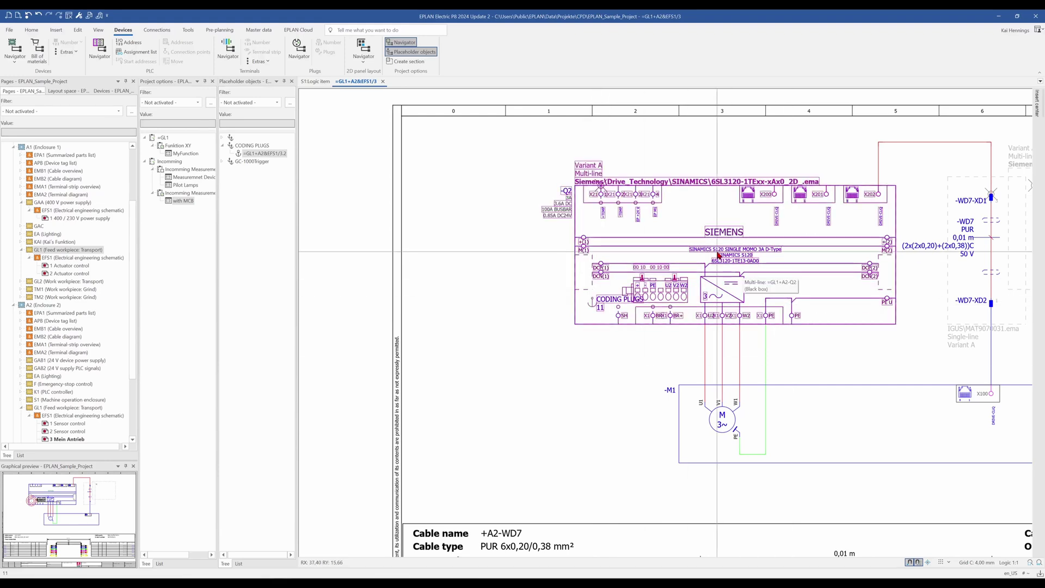
left_click(593, 343)
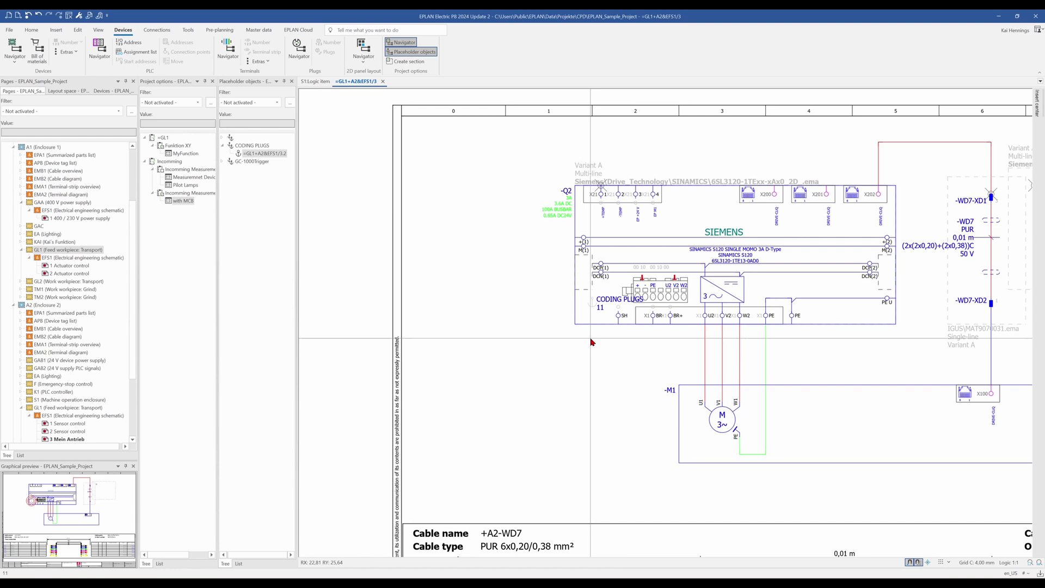
Assign value set 14 to the CODING PLUGS placeholder on SINAMICS drive -Q2
right_click(592, 308)
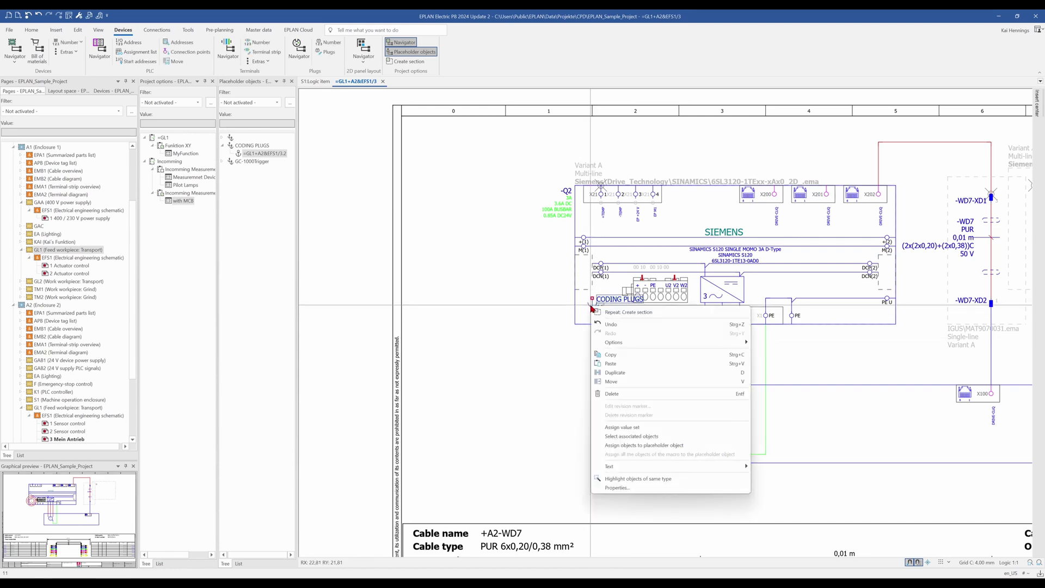
left_click(622, 427)
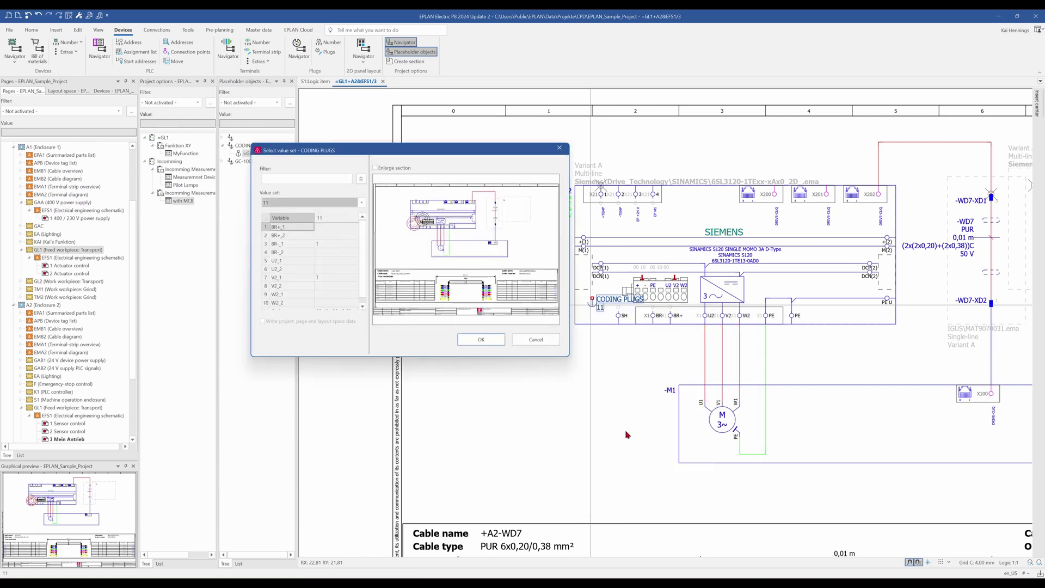
left_click(318, 202)
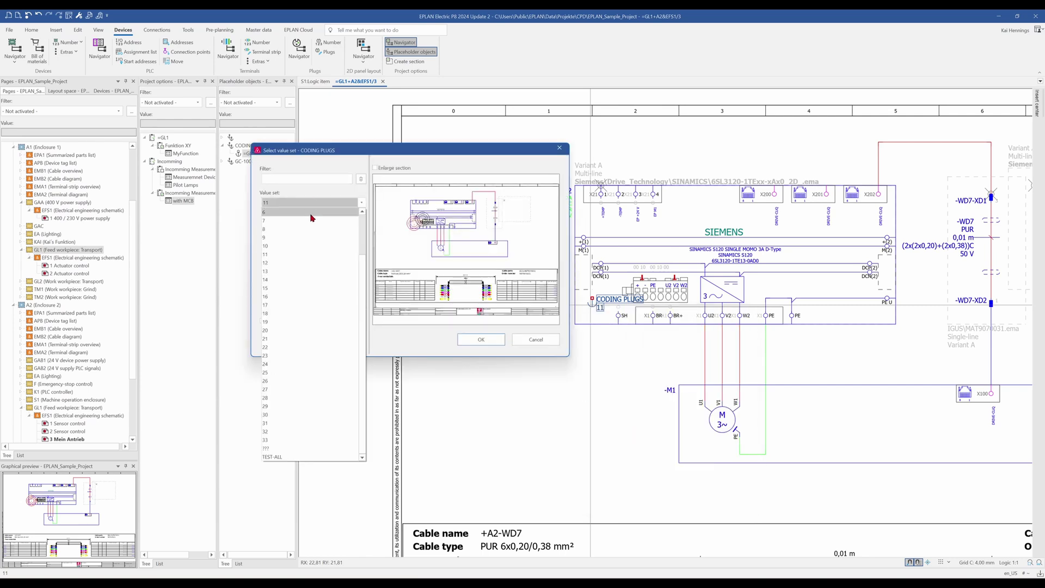
left_click(288, 282)
left_click(482, 339)
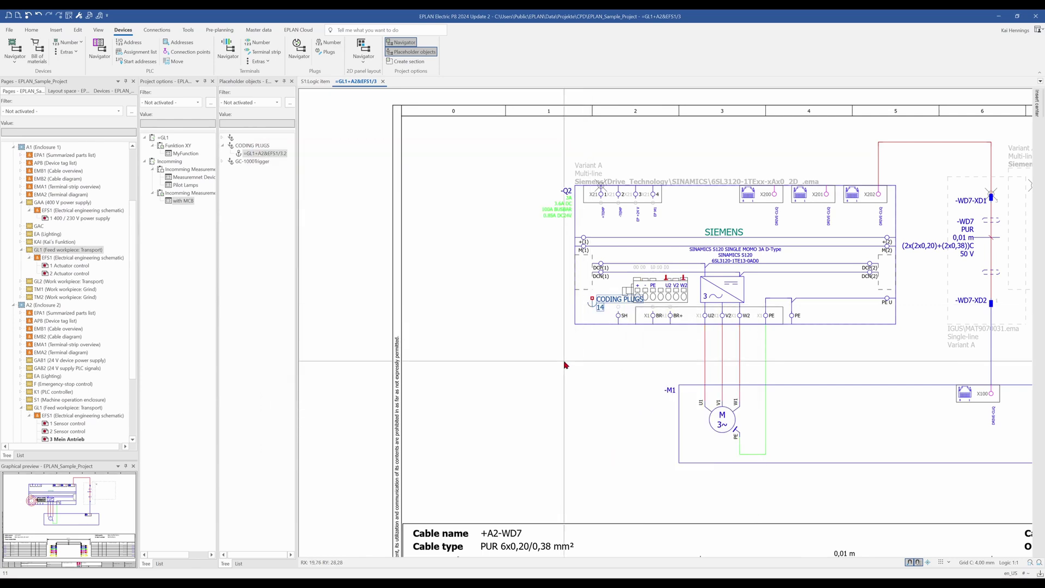
scroll(671, 364, "down", 5)
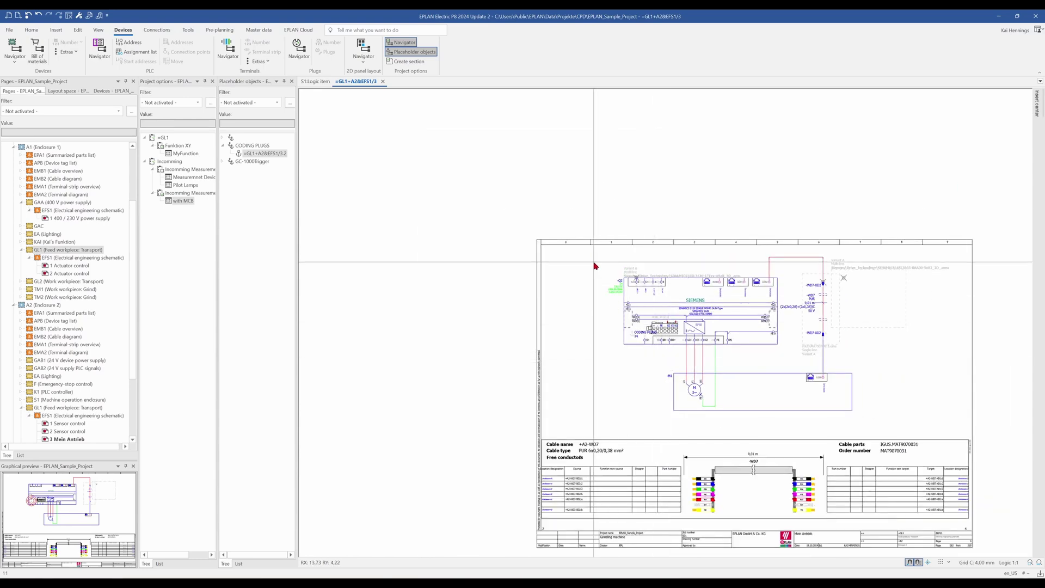
Make the whole drive circuit a section with group Drive, option SINAMICS, and section name S120
left_click_drag(587, 248, 954, 434)
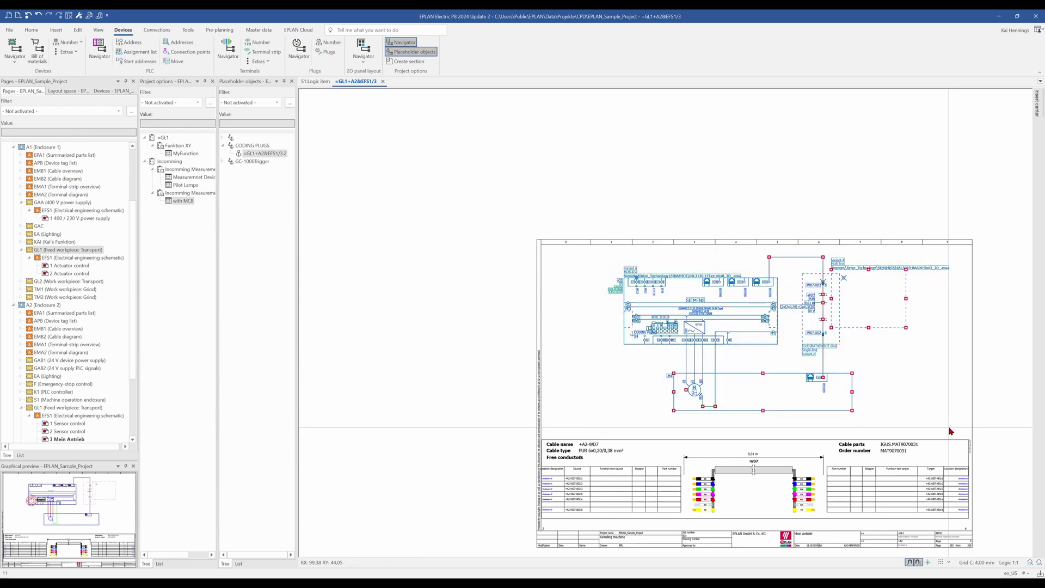
left_click(409, 62)
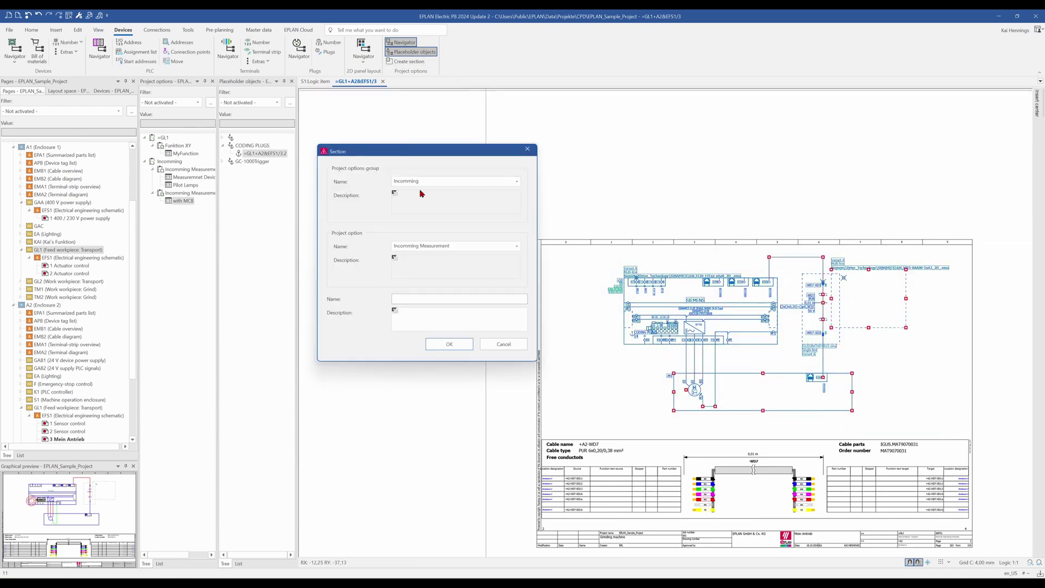
left_click(497, 182)
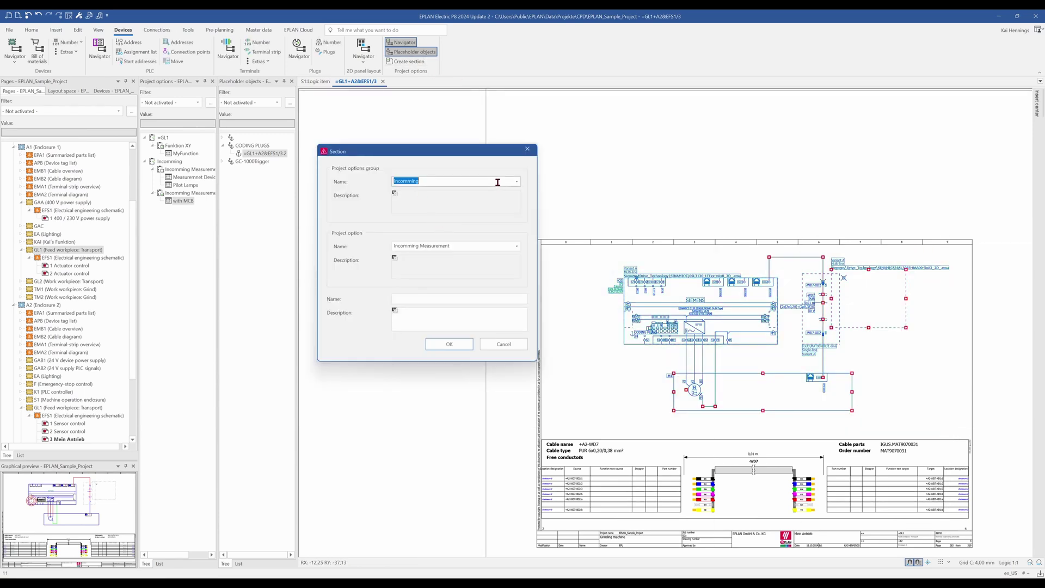
type("Drive")
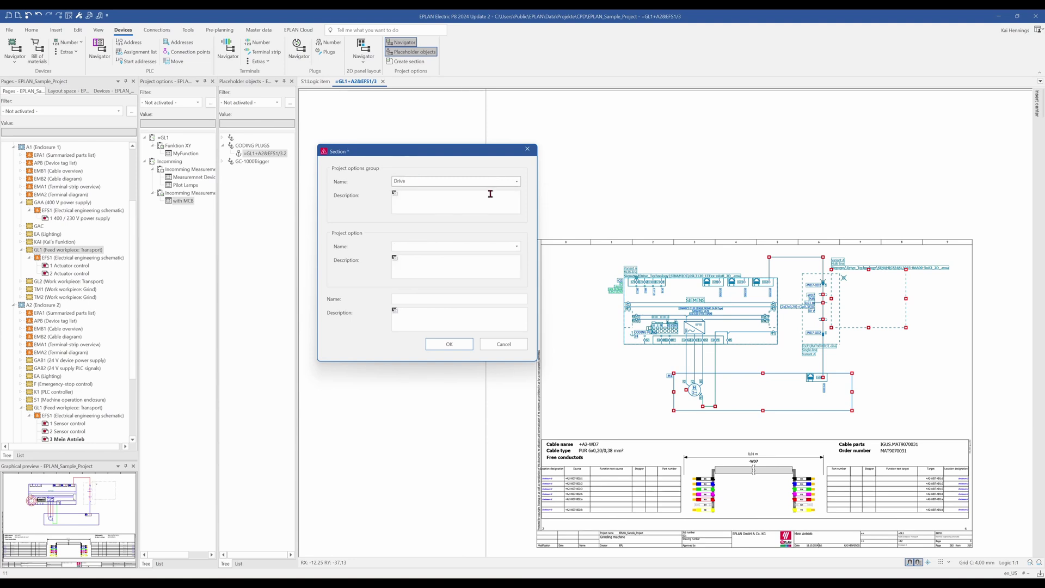
left_click(452, 246)
left_click(436, 299)
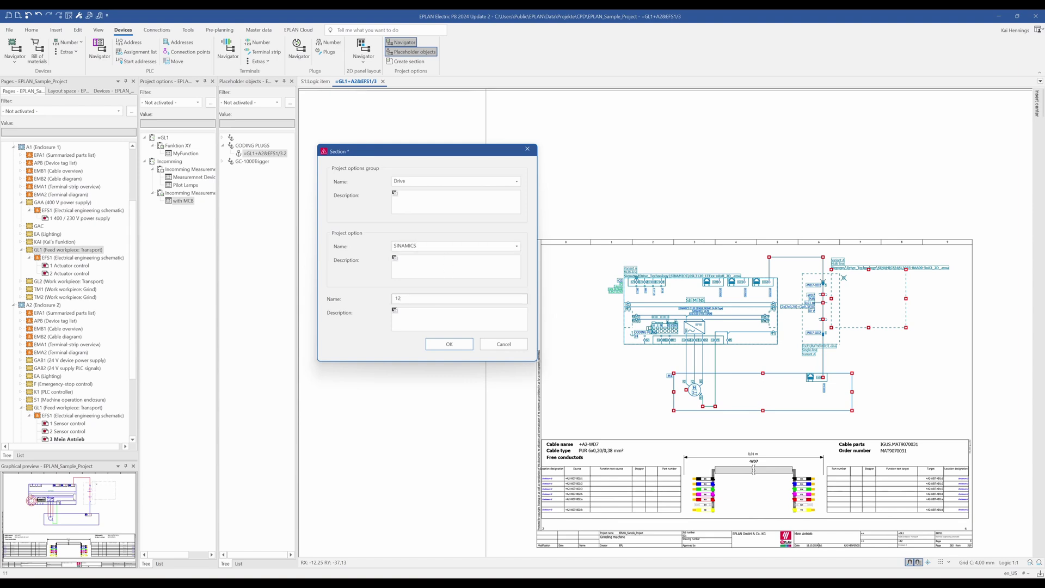
type("S120")
Confirm the new section and expand Drive > SINAMICS in the Project options navigator
left_click(449, 344)
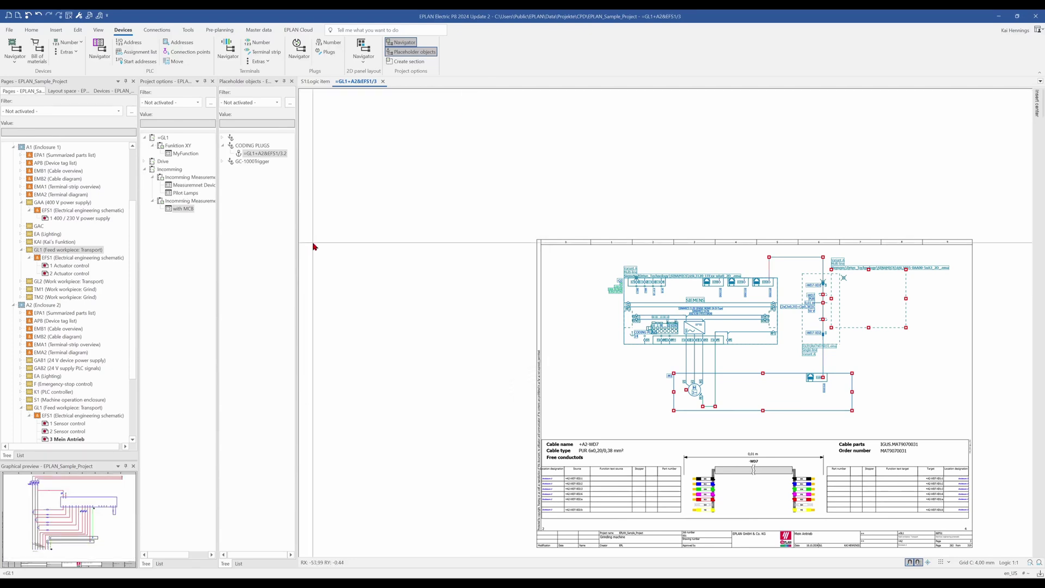
left_click(145, 162)
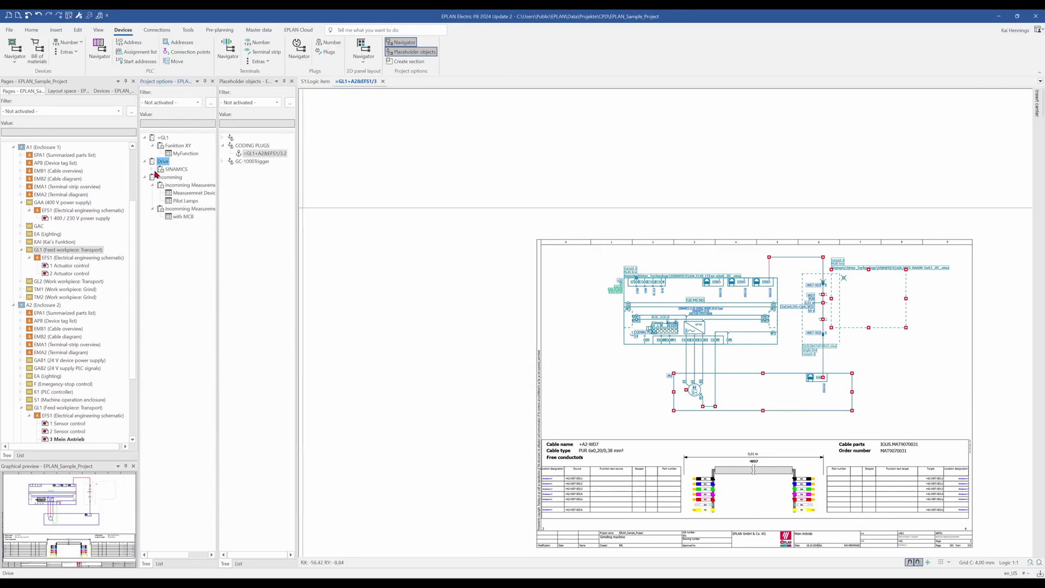
double_click(175, 169)
double_click(180, 185)
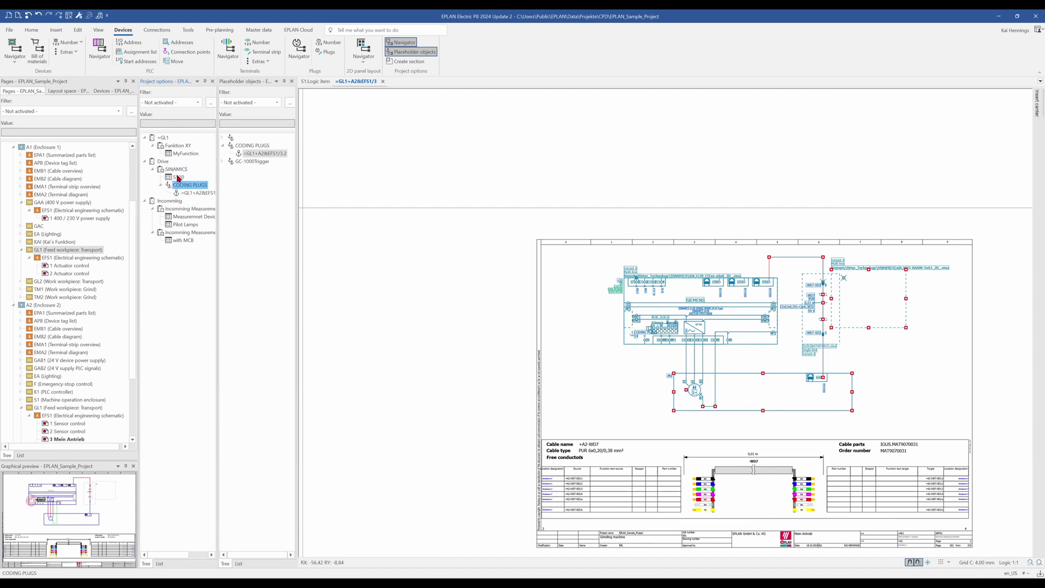
Switch the S120 section off to hide the drive circuit, then switch it back on
right_click(178, 182)
left_click(199, 240)
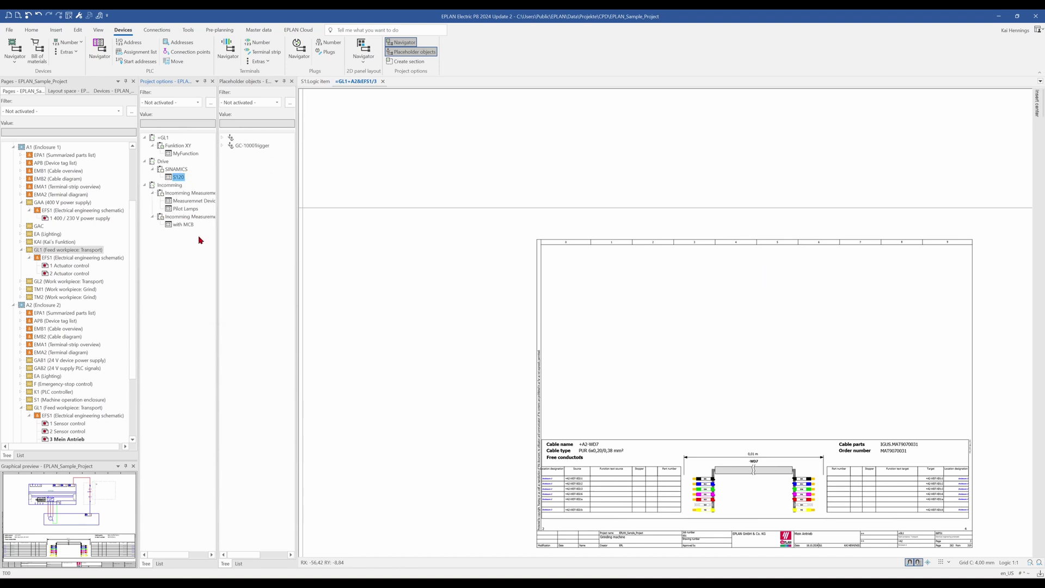
right_click(177, 178)
left_click(189, 235)
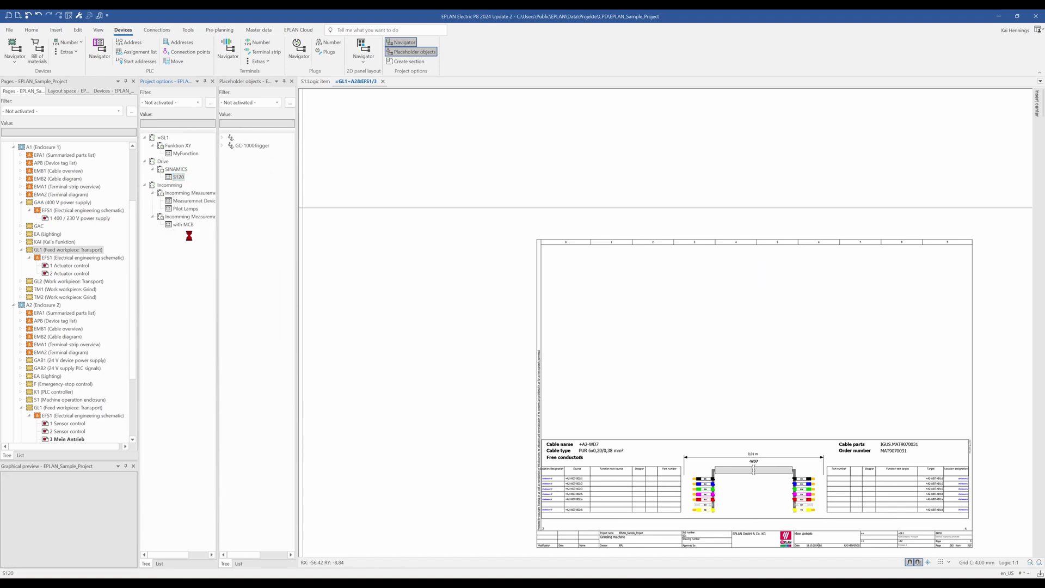
Assign value set 21 to the CODING PLUGS placeholder under S120 in the navigator
right_click(184, 186)
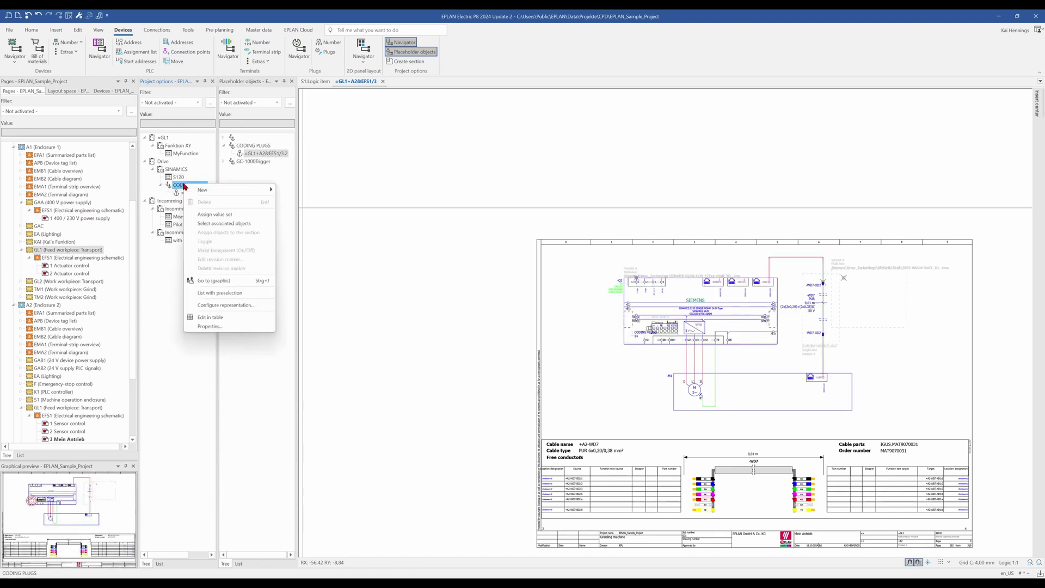
left_click(200, 215)
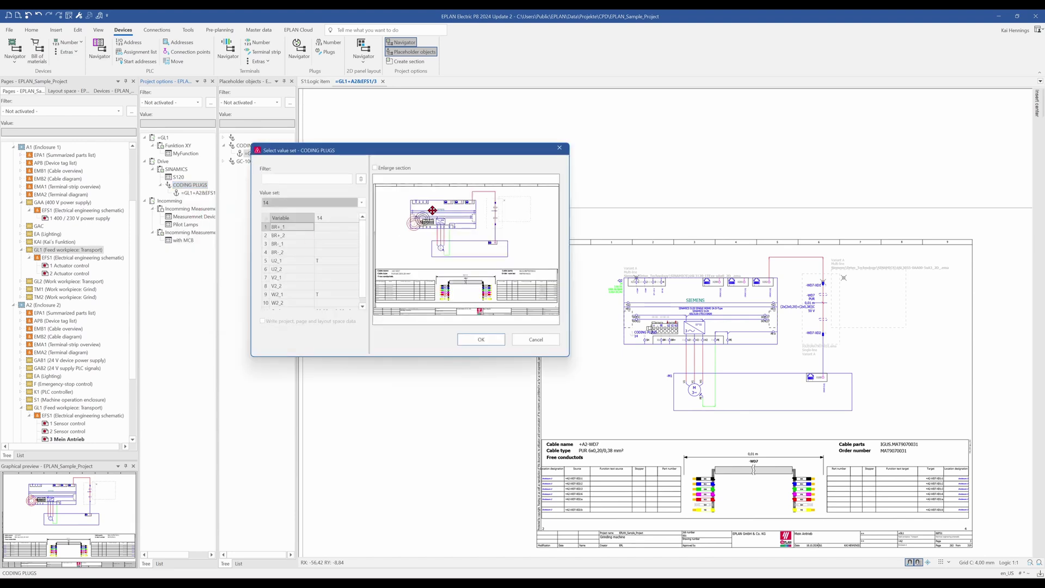
left_click(291, 204)
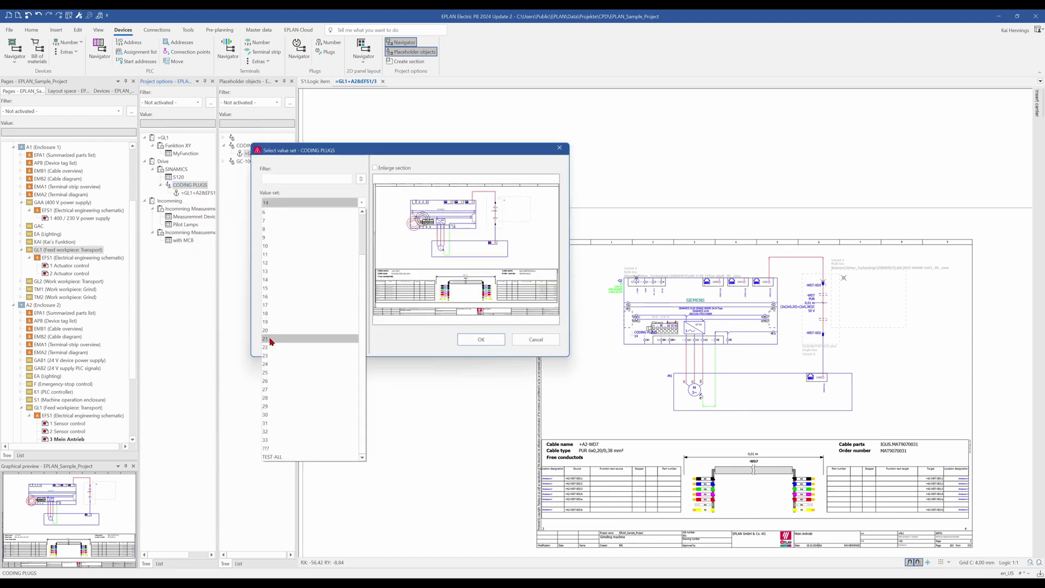
left_click(272, 341)
left_click(471, 341)
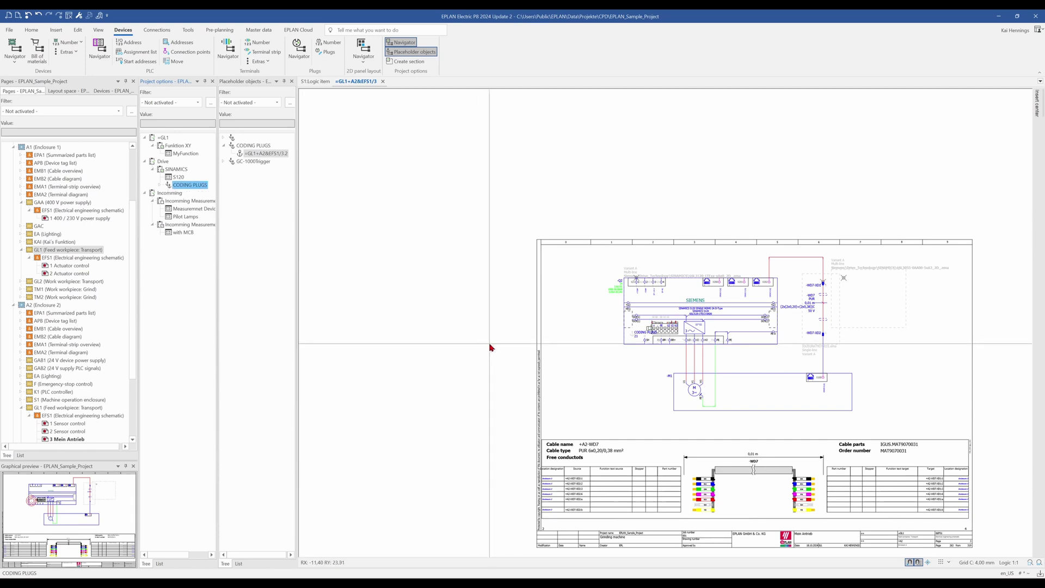